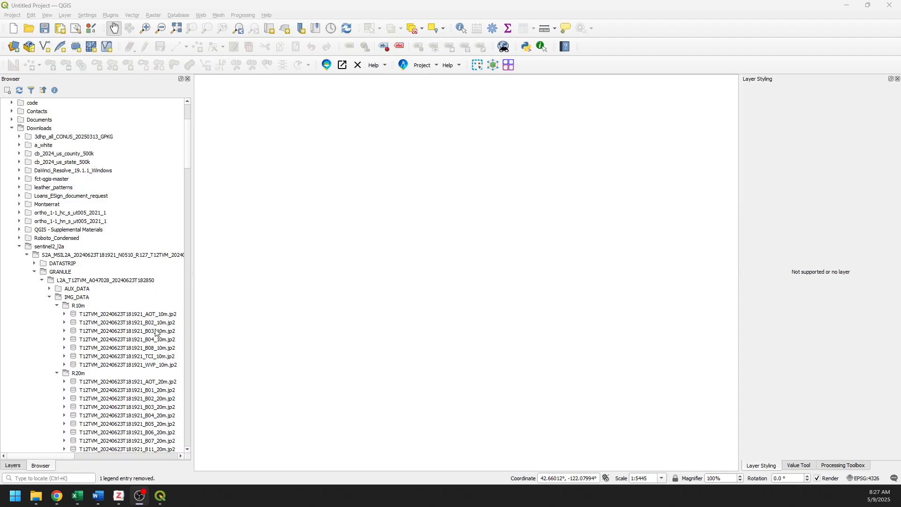
Add the 10 m Sentinel-2 bands B02, B03, B04 and B08 from the R10m image folder to the map.
scroll(159, 334, down, 2)
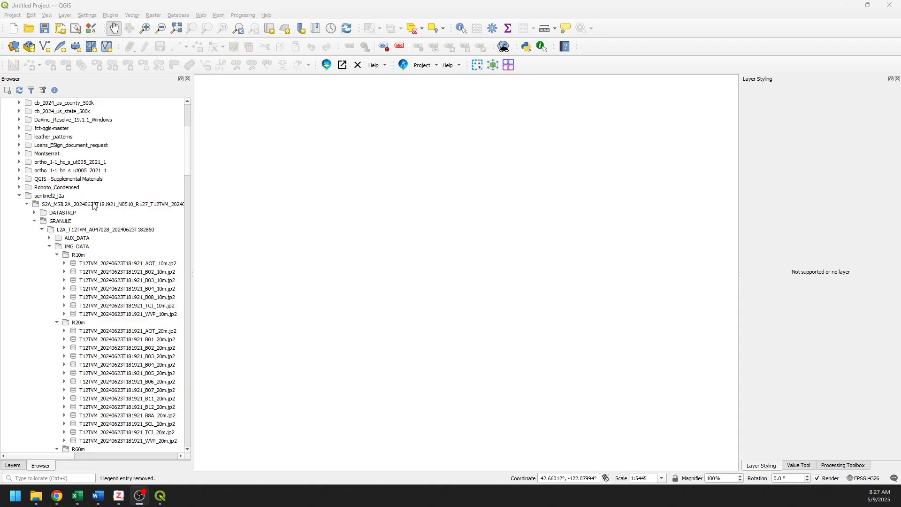
click(59, 207)
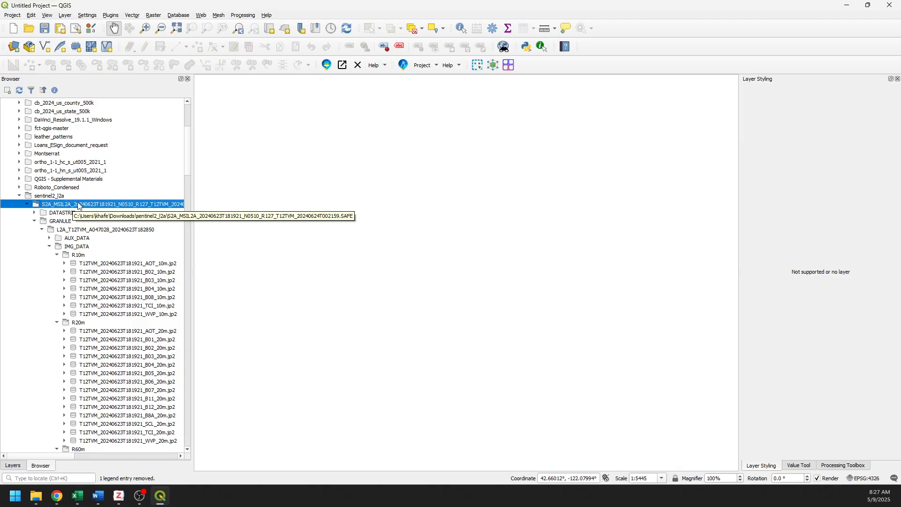
click(62, 222)
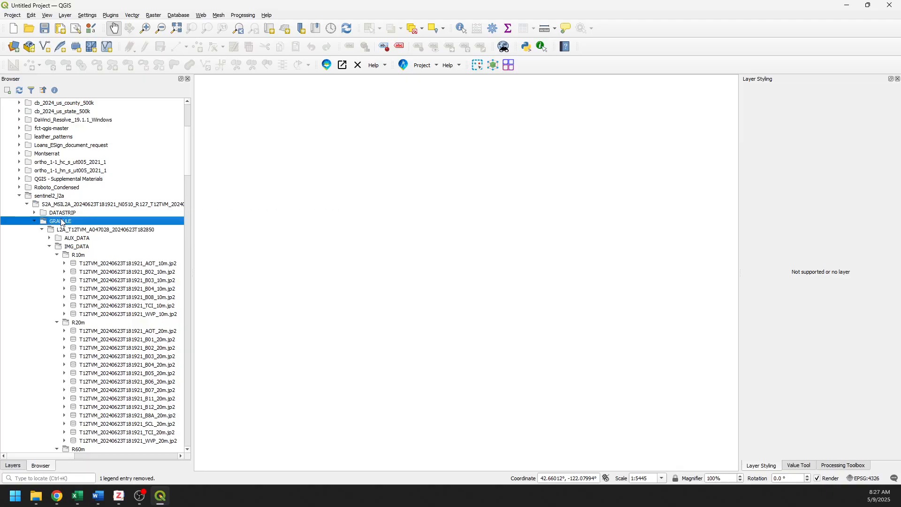
click(83, 248)
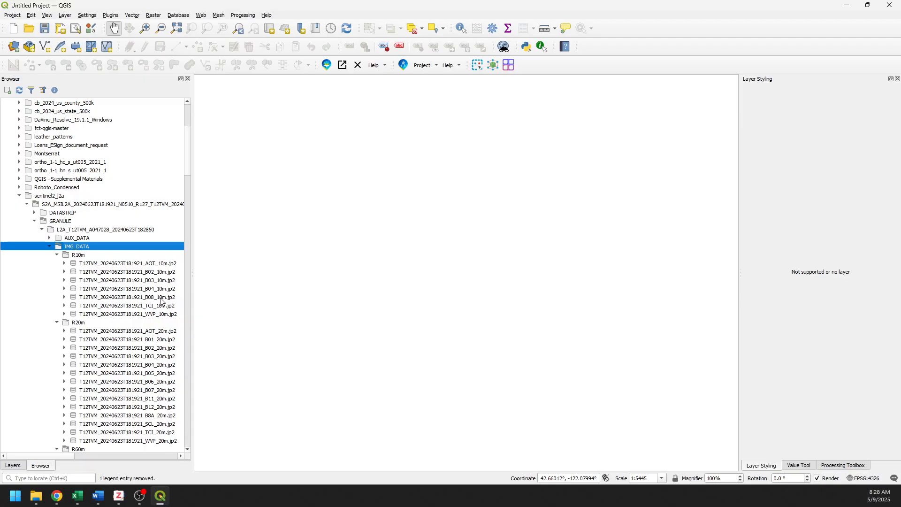
click(148, 274)
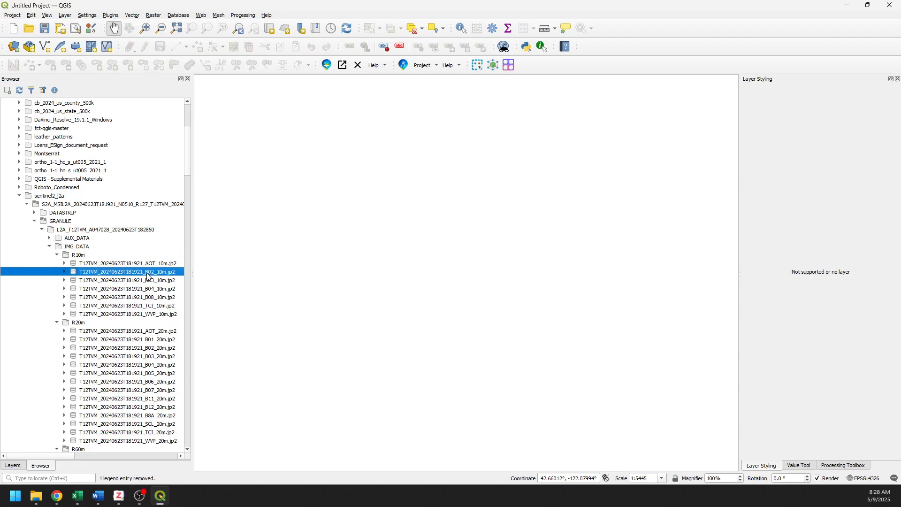
shift+click(148, 297)
drag(143, 275, 346, 273)
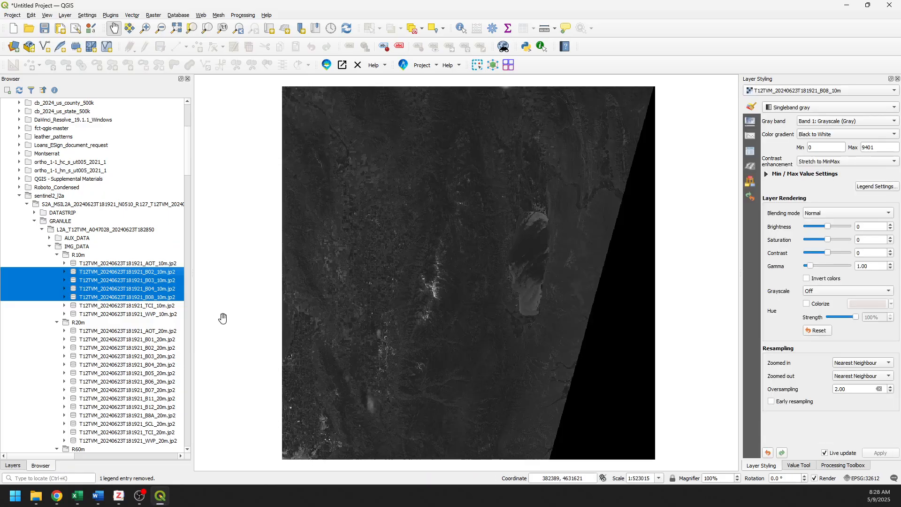
Add the 20 m bands B01, B06, B07, B11, B12 and B8A from the R20m folder to the map.
scroll(156, 353, down, 2)
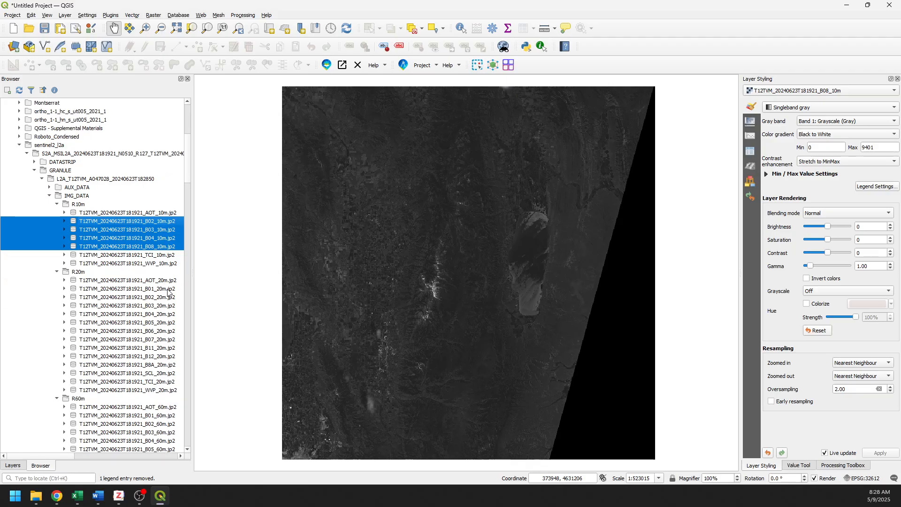
click(162, 324)
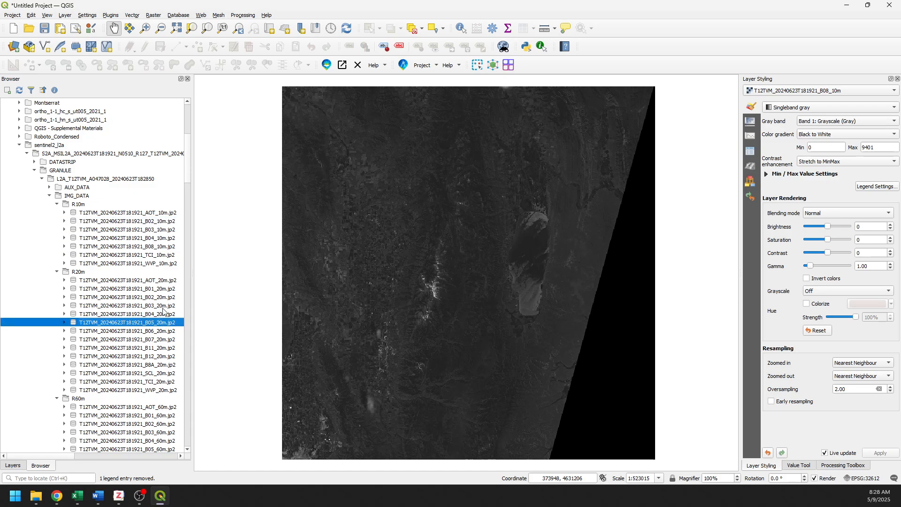
click(162, 290)
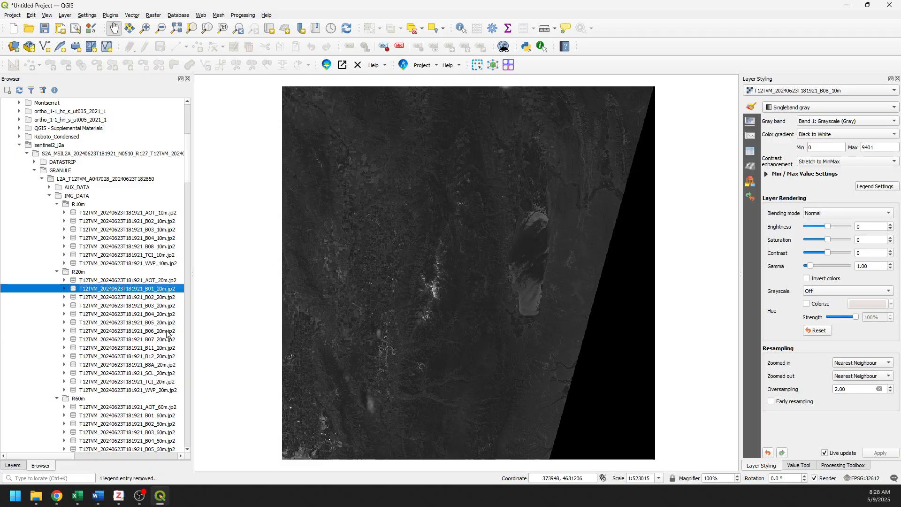
ctrl+click(167, 332)
ctrl+click(165, 340)
ctrl+click(162, 349)
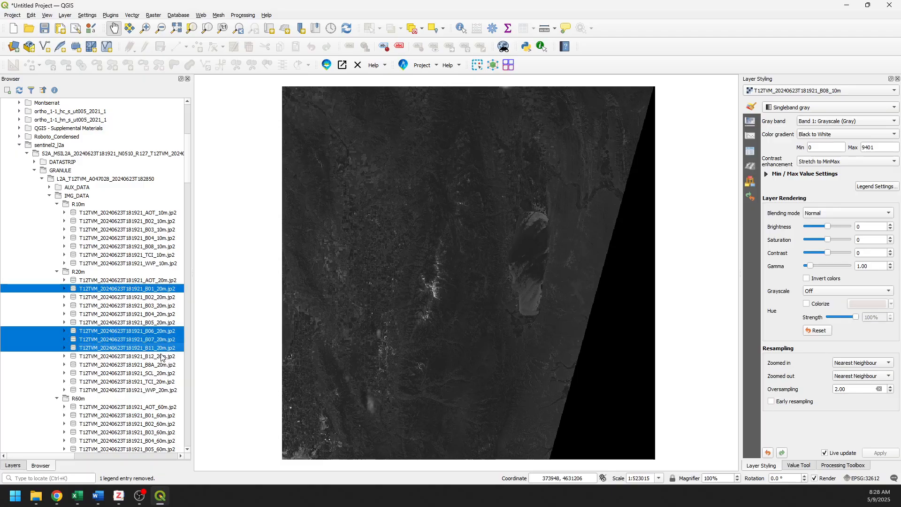
ctrl+click(164, 356)
ctrl+click(163, 365)
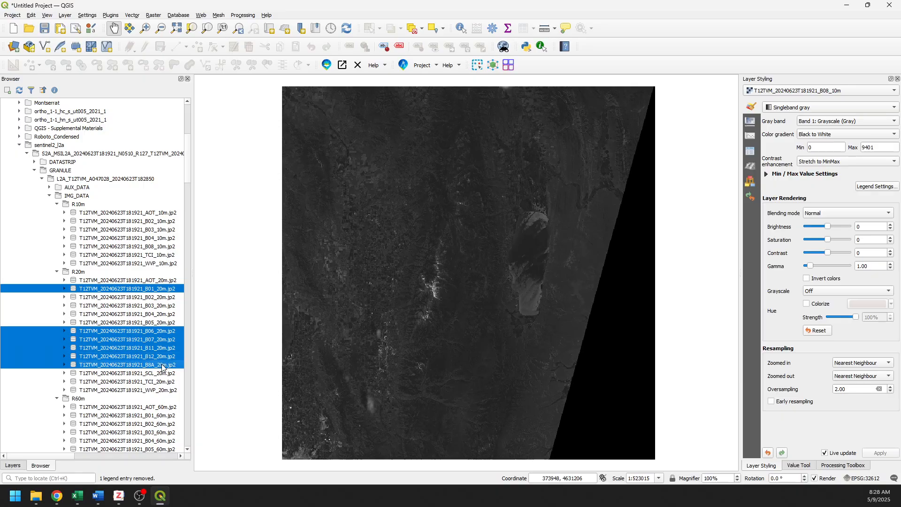
drag(159, 335, 358, 323)
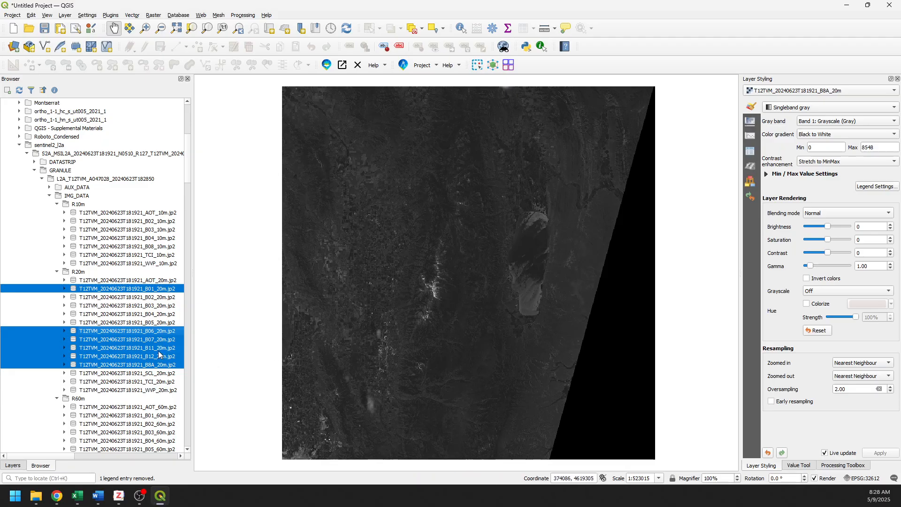
Collapse the legends of all loaded band layers in the layer list.
click(16, 466)
scroll(86, 235, up, 1)
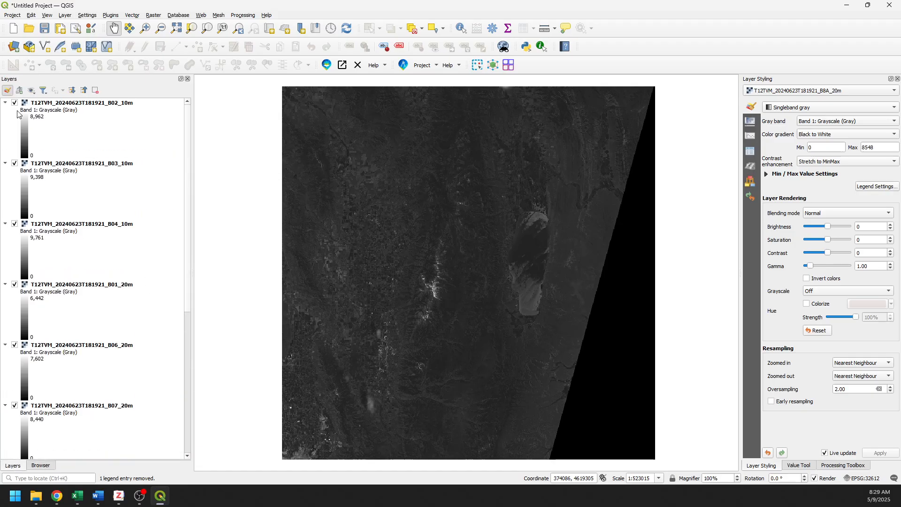
click(5, 102)
click(5, 111)
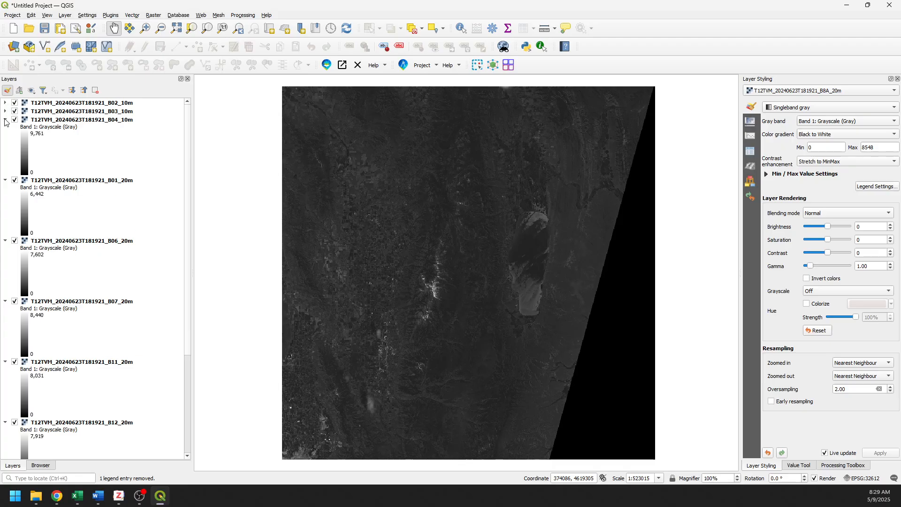
click(5, 120)
click(5, 128)
click(5, 137)
click(5, 145)
click(6, 154)
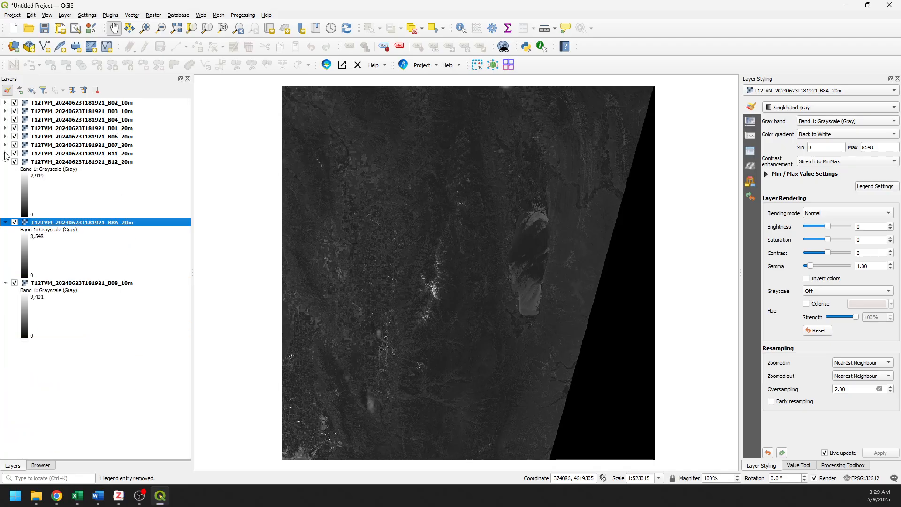
click(5, 154)
click(5, 153)
click(5, 162)
click(5, 170)
click(5, 179)
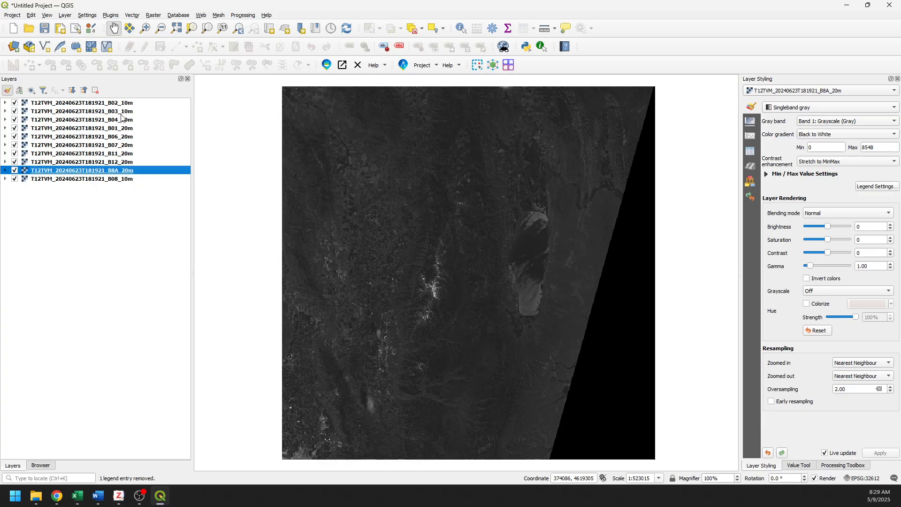
Reorder the layers so B01 is above B02, B08 follows B07, and B8A sits directly below B08.
drag(119, 128, 125, 106)
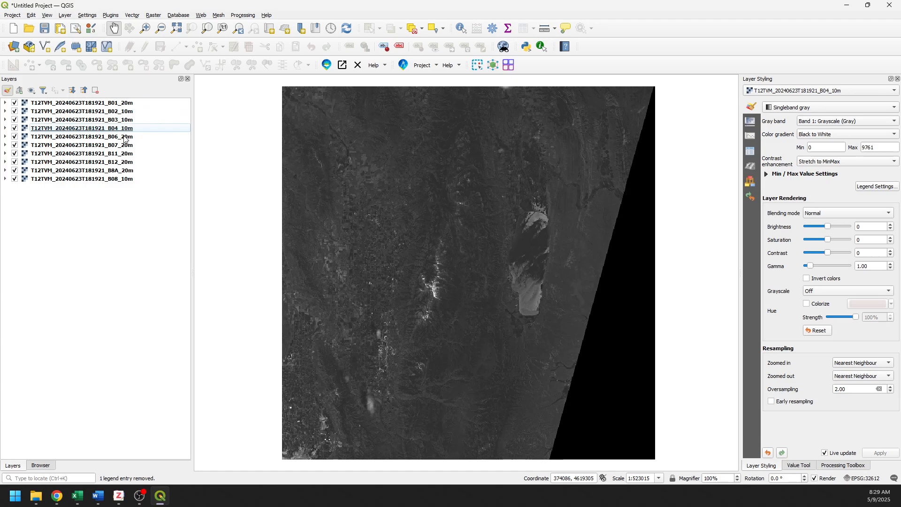
click(122, 171)
drag(113, 179, 139, 152)
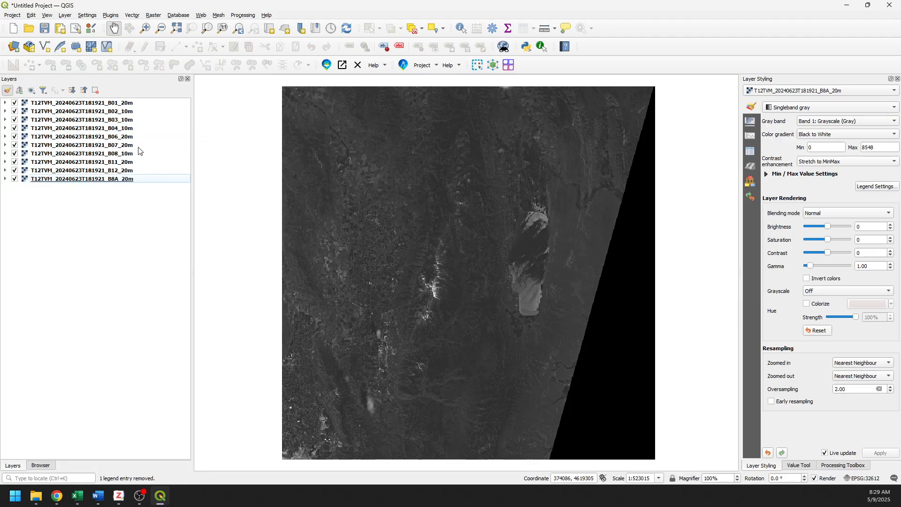
double_click(119, 182)
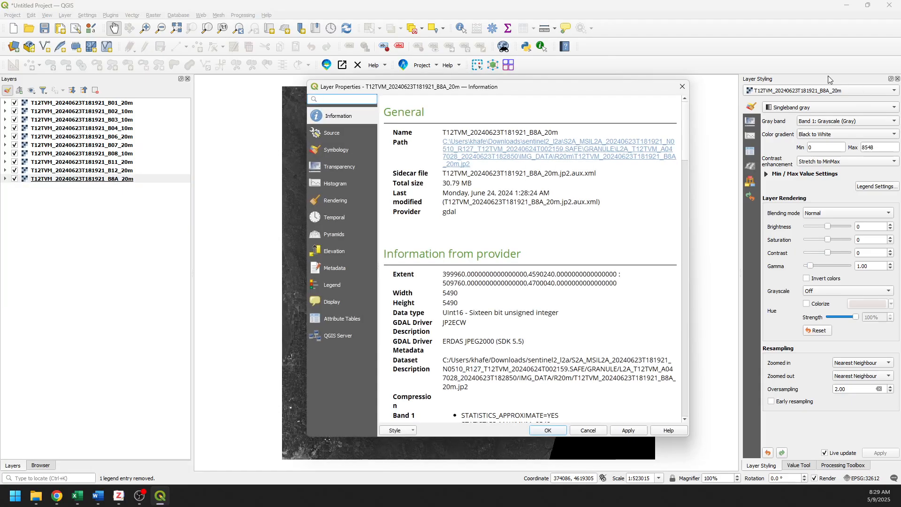
click(682, 86)
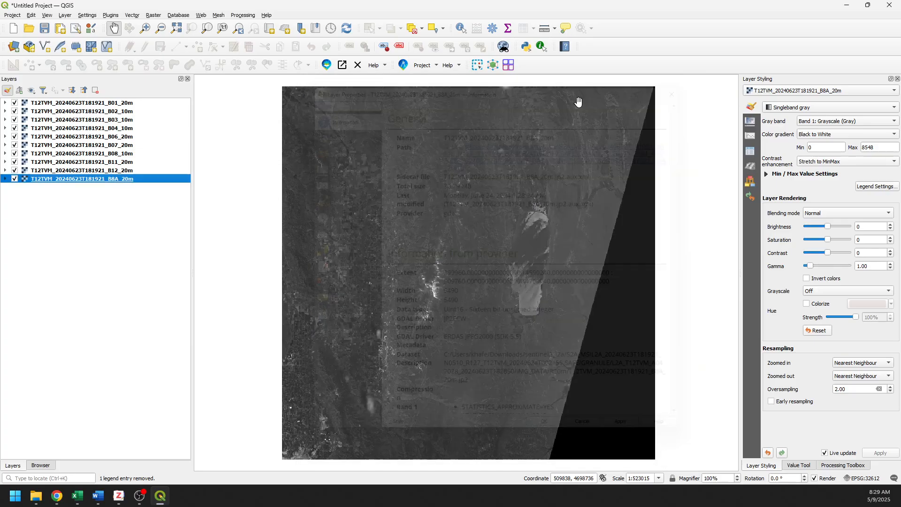
drag(115, 182, 125, 159)
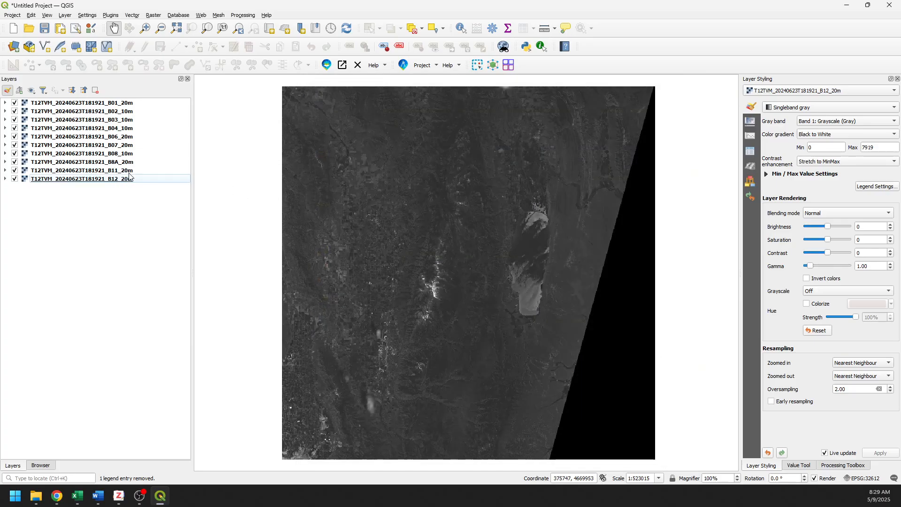
Add the 60 m band B09 from the R60m folder to the map.
click(41, 465)
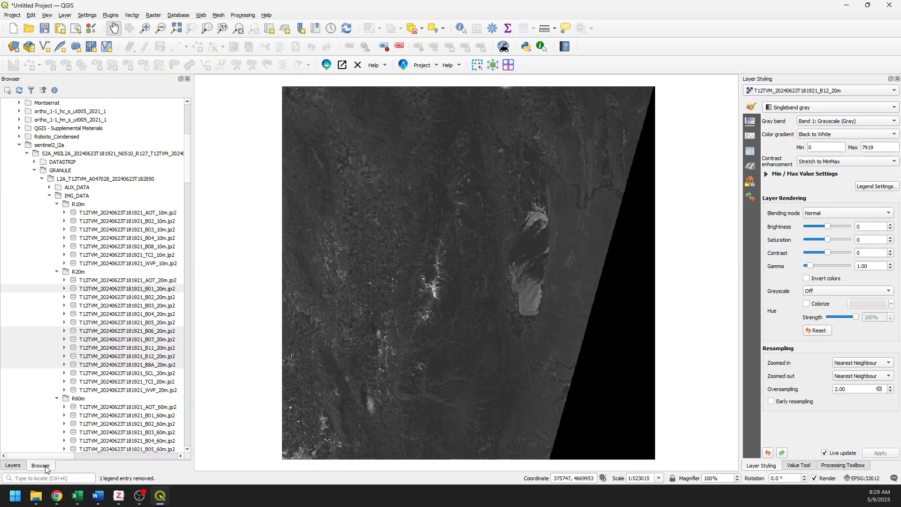
click(140, 365)
scroll(153, 388, down, 2)
scroll(153, 387, down, 3)
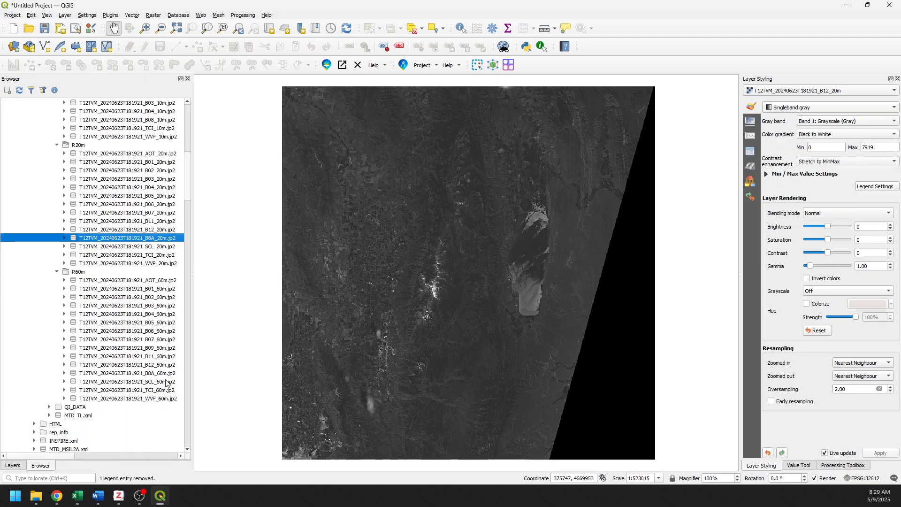
click(152, 349)
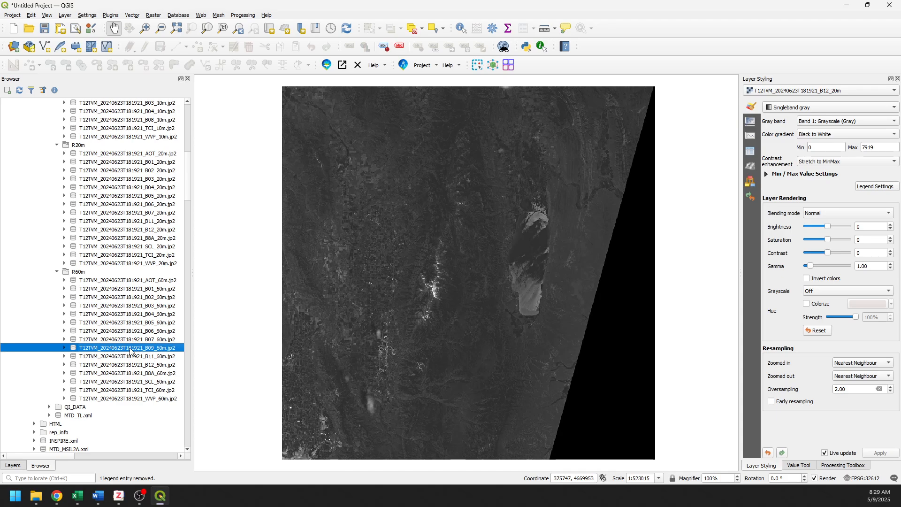
drag(131, 350, 305, 325)
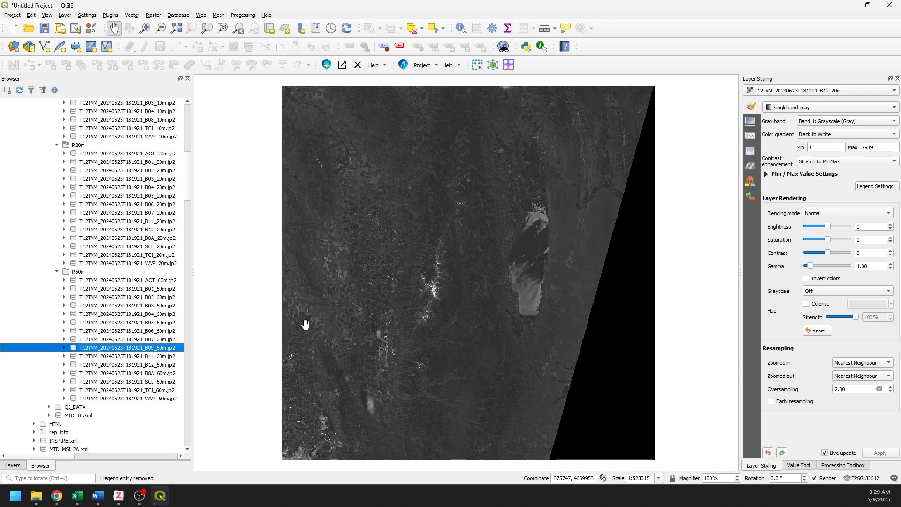
Move the B09 layer between B8A and B11 and collapse its legend.
click(18, 467)
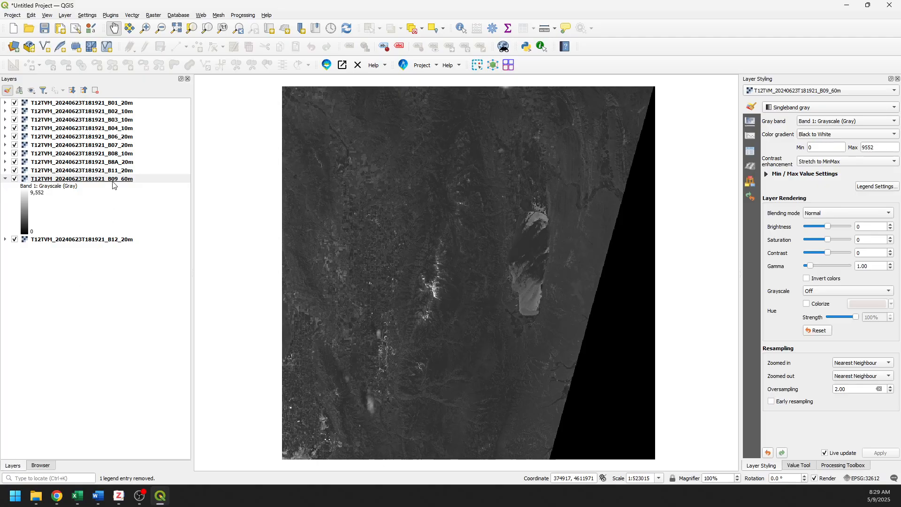
drag(115, 181, 146, 166)
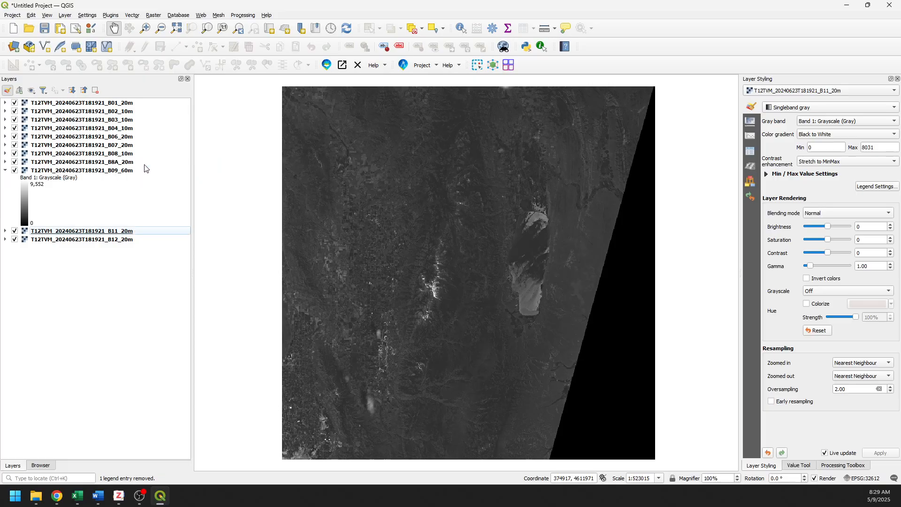
click(6, 170)
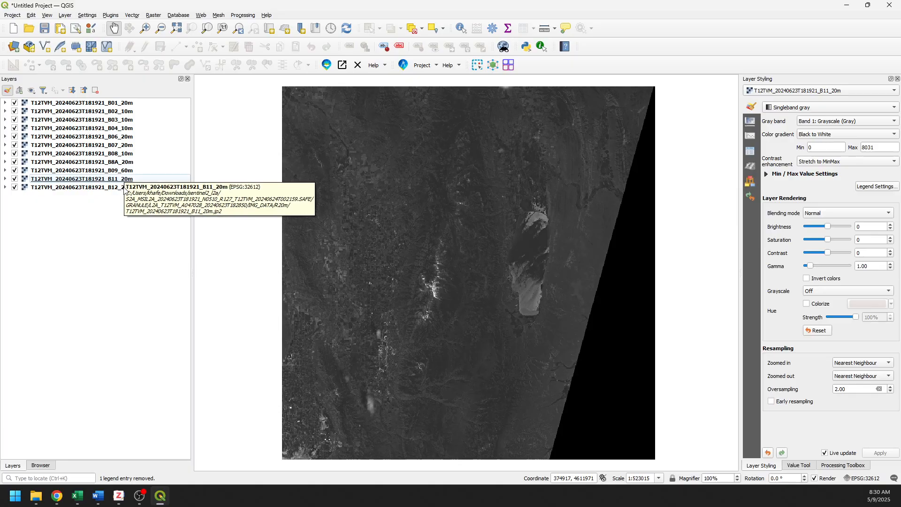
Add the missing 20 m band B05 from the R20m folder and show it in the layer list.
click(37, 466)
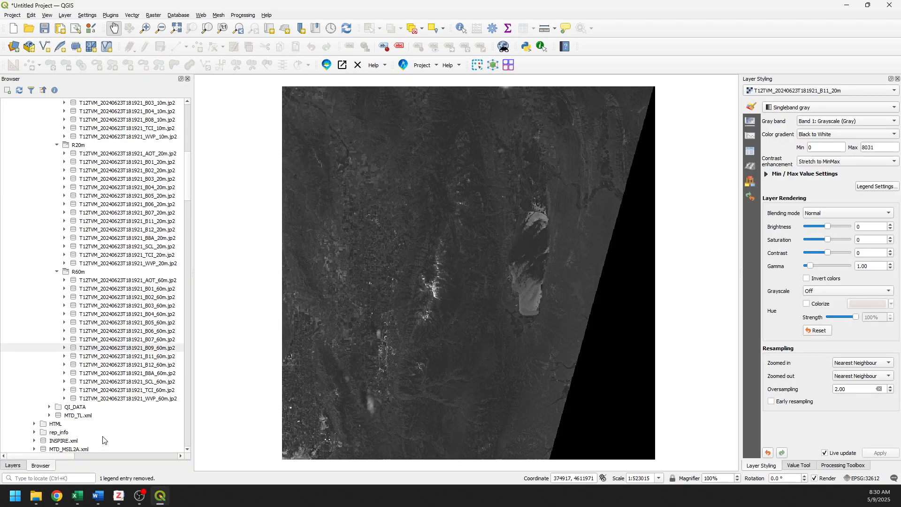
click(17, 466)
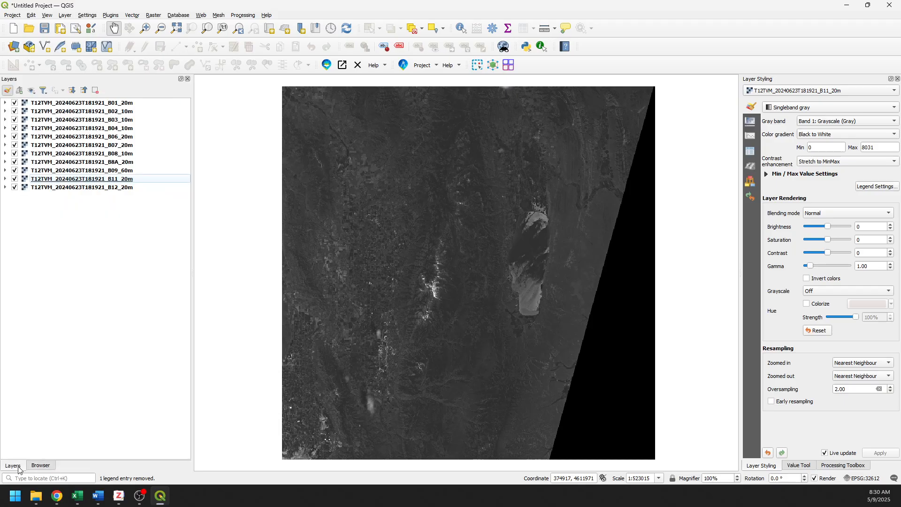
click(46, 469)
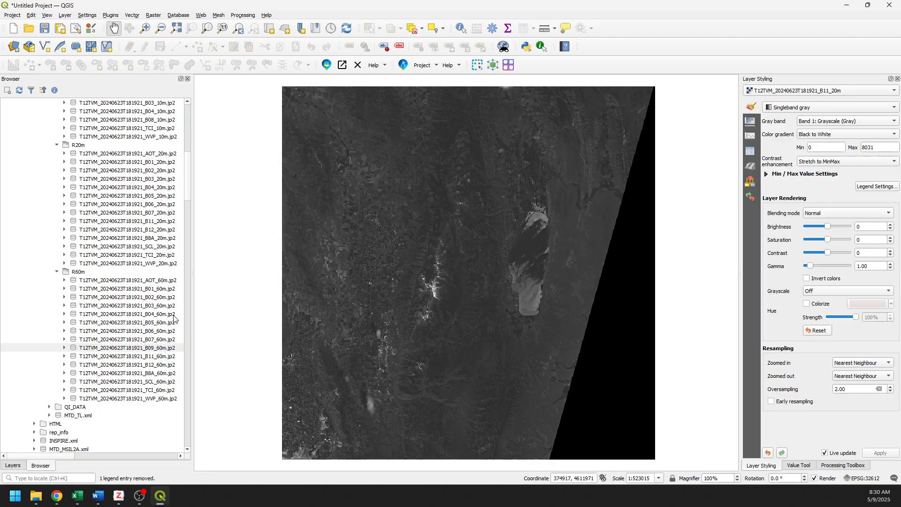
scroll(161, 203, up, 1)
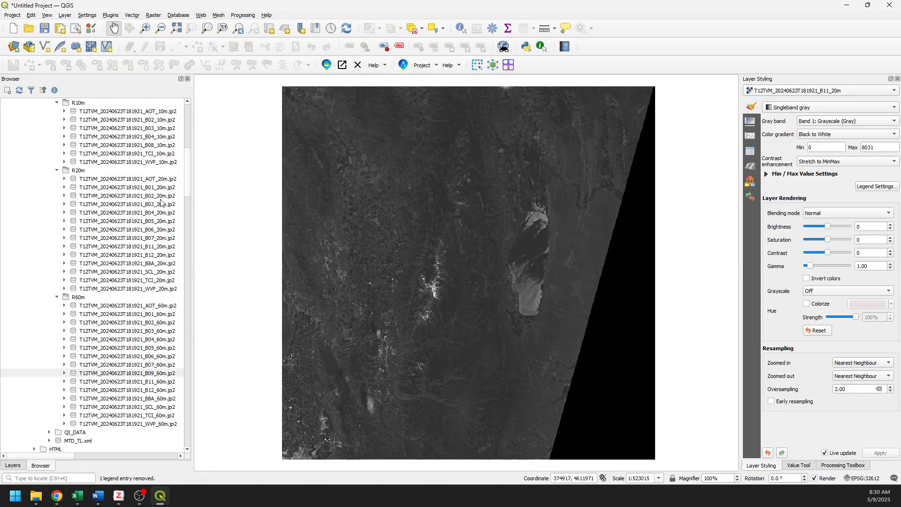
click(146, 222)
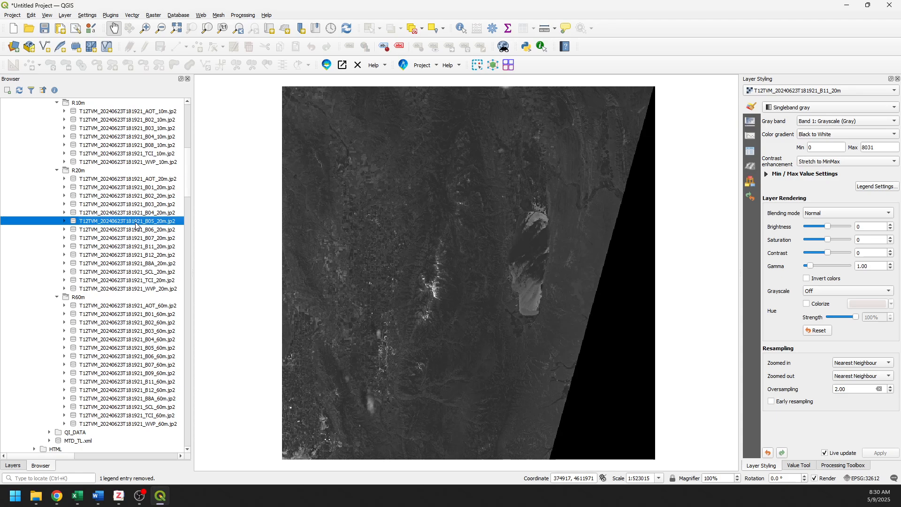
drag(135, 224, 286, 220)
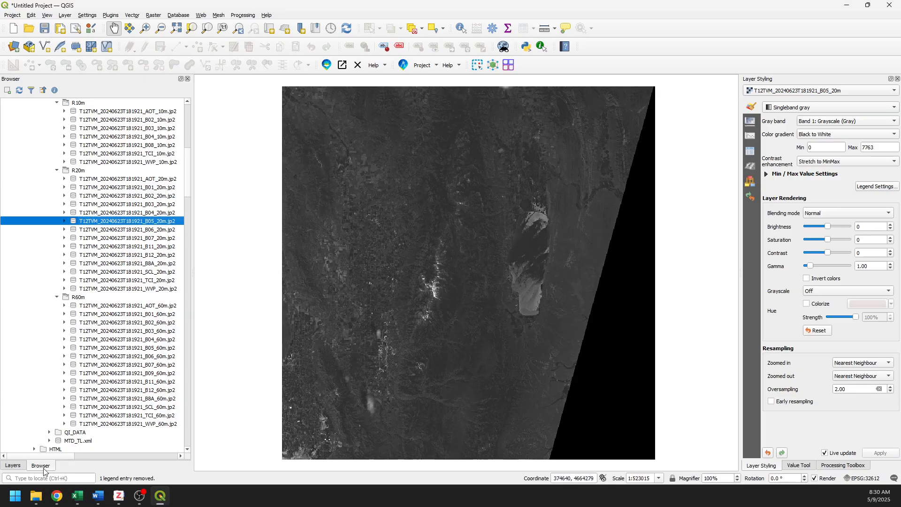
click(14, 466)
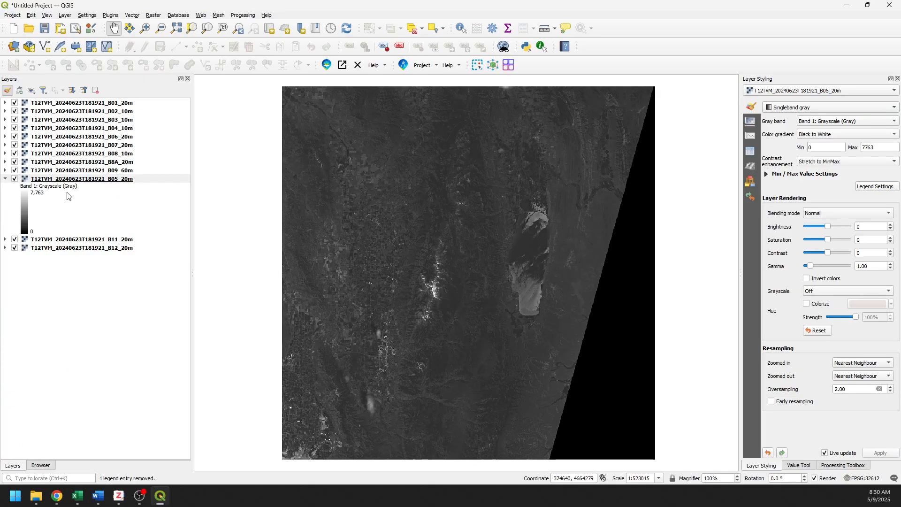
Move the B05 layer between B04 and B06 and collapse its legend.
drag(105, 183, 140, 137)
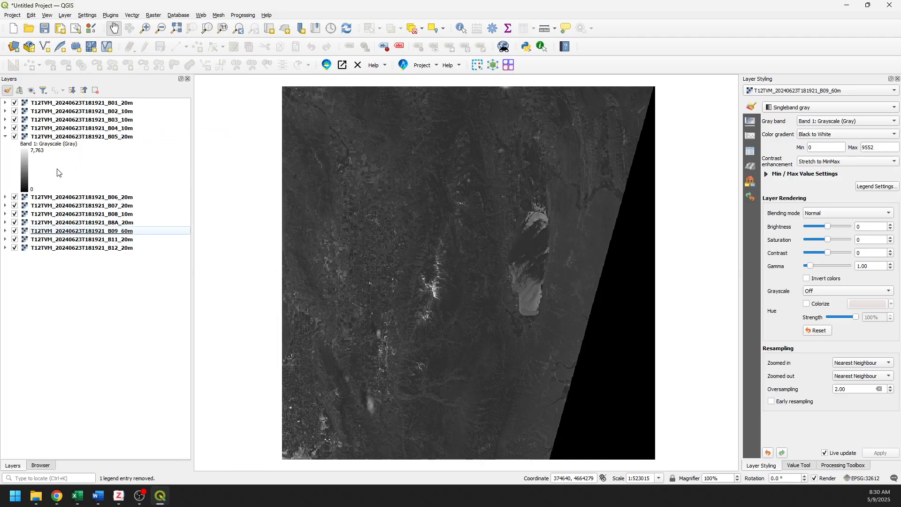
click(5, 137)
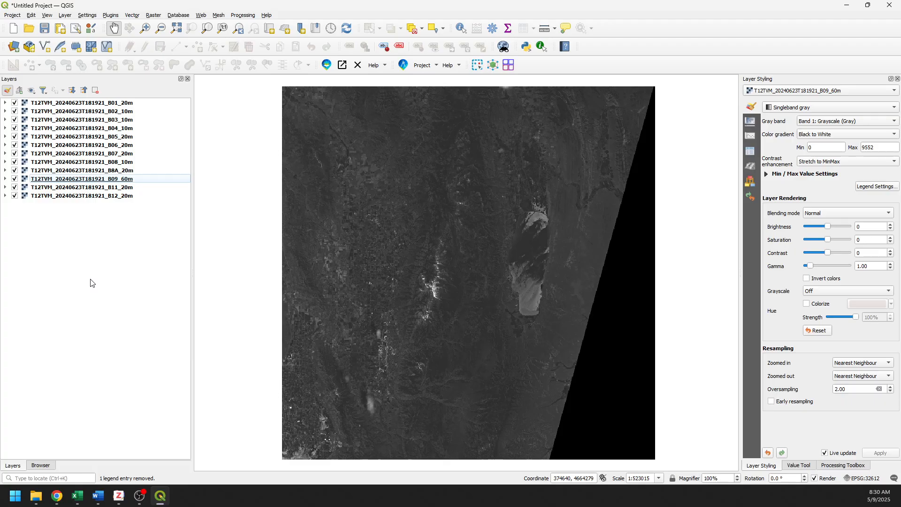
Start Build Virtual Raster and select all twelve band layers, B01 through B12 including B8A, as inputs.
click(150, 16)
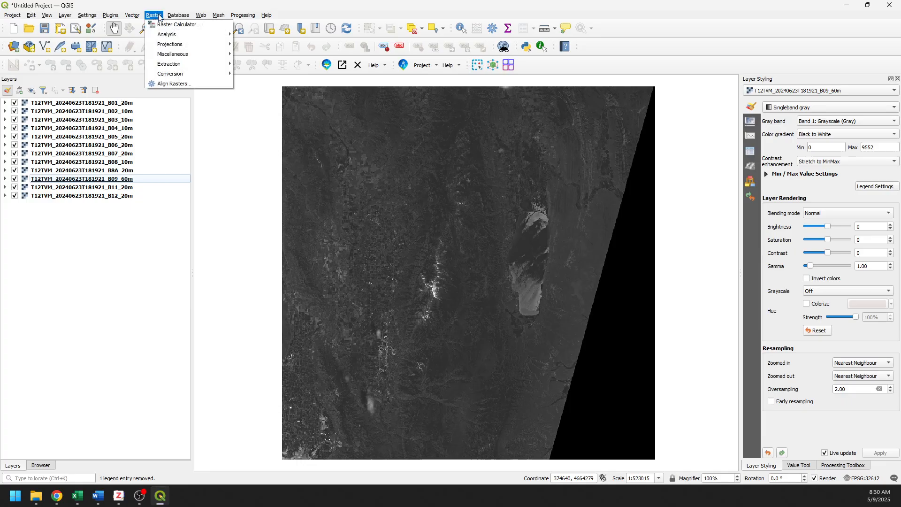
mouse_move(207, 55)
click(265, 53)
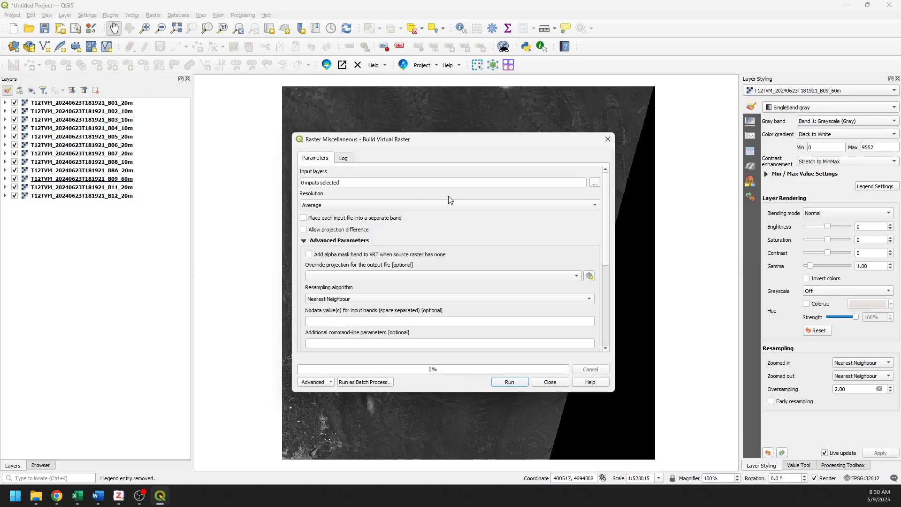
click(595, 182)
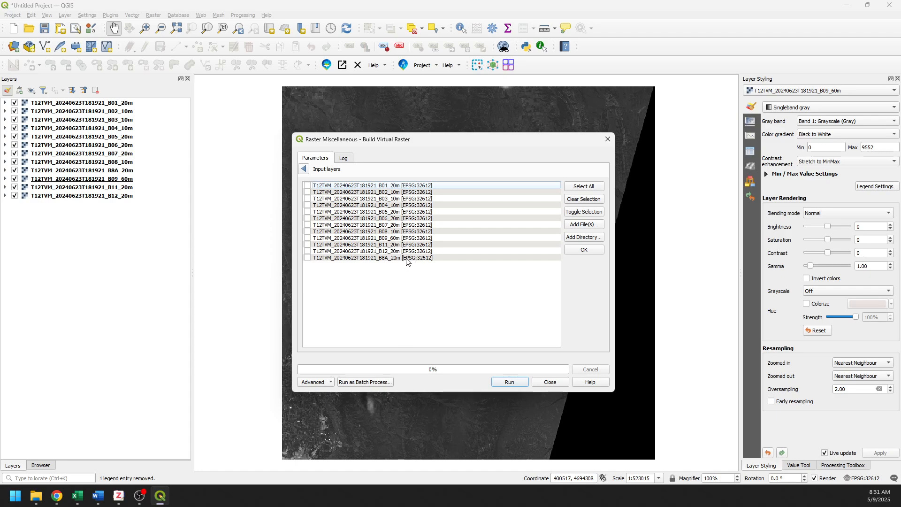
click(582, 186)
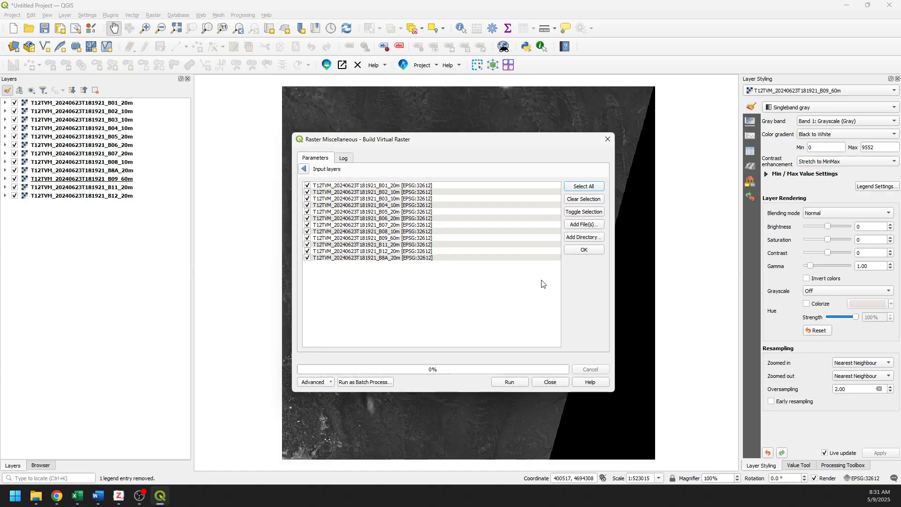
click(583, 249)
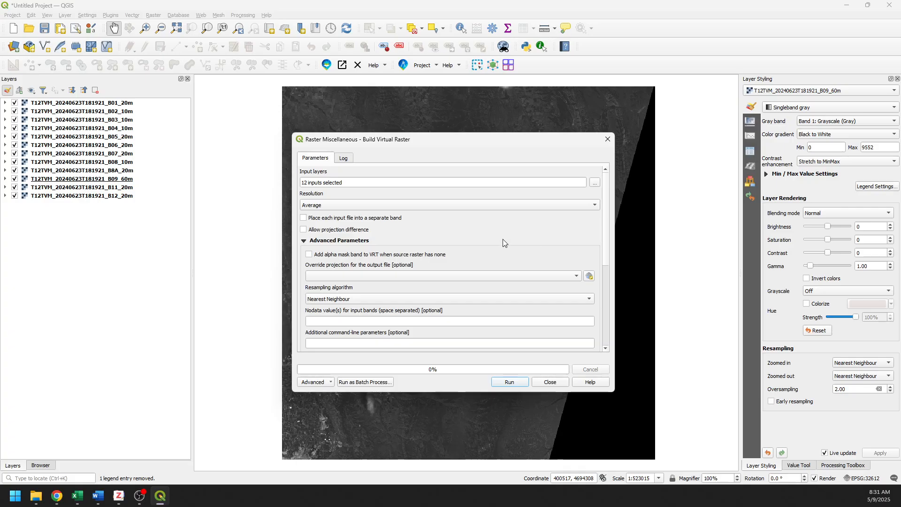
click(347, 208)
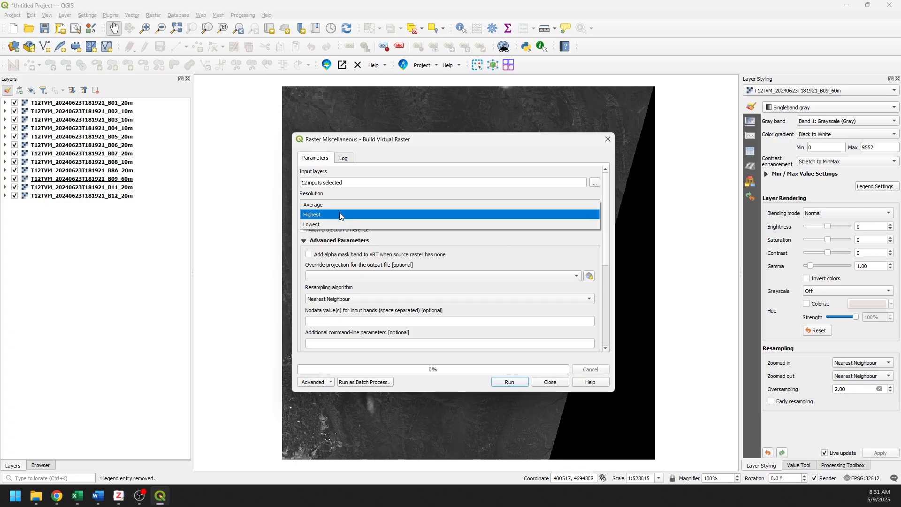
click(334, 224)
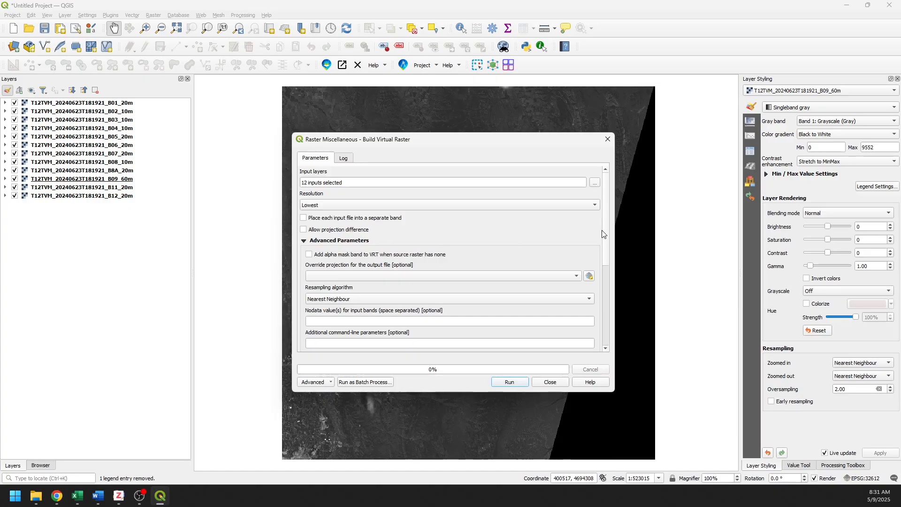
click(574, 205)
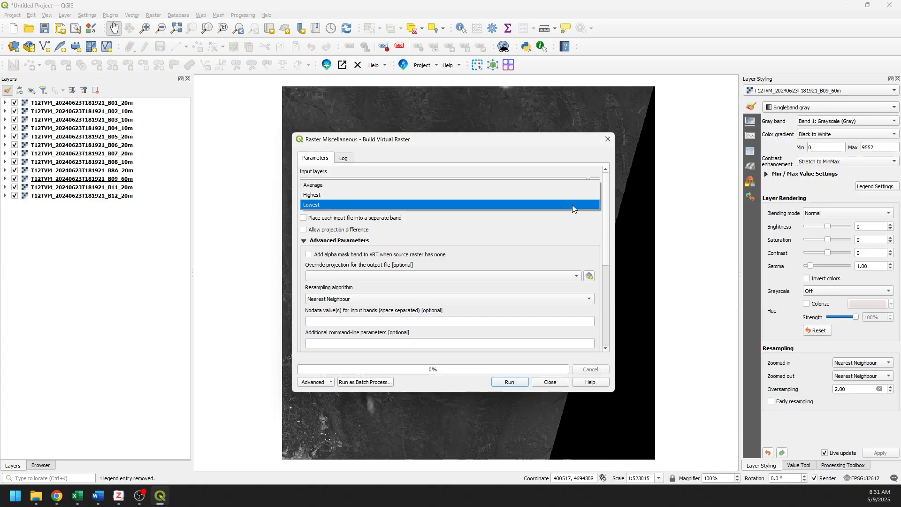
click(573, 205)
scroll(556, 200, up, 1)
click(547, 208)
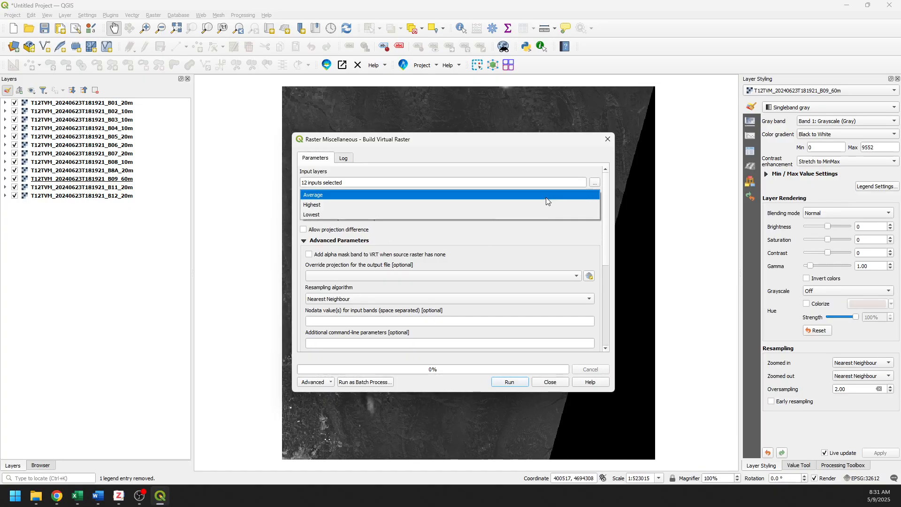
click(546, 197)
Set the virtual raster's resolution to Highest and place each input file into a separate band.
click(554, 205)
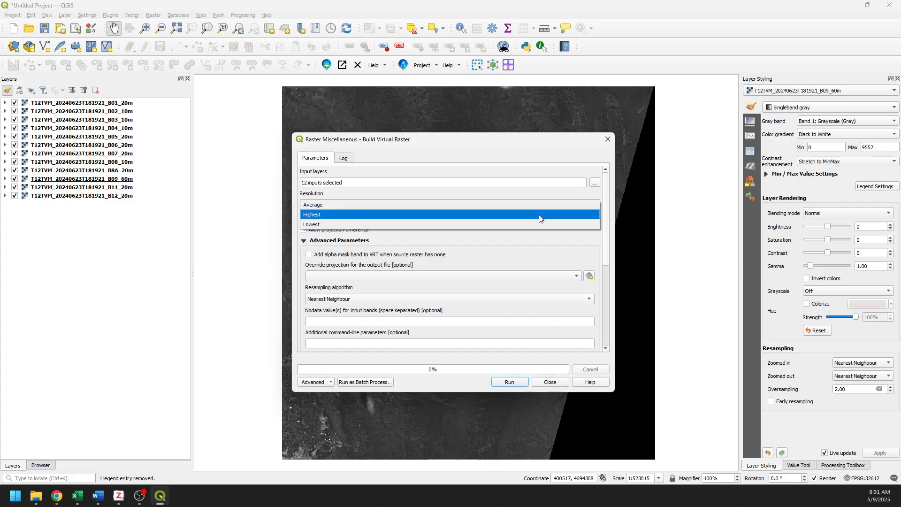
click(541, 216)
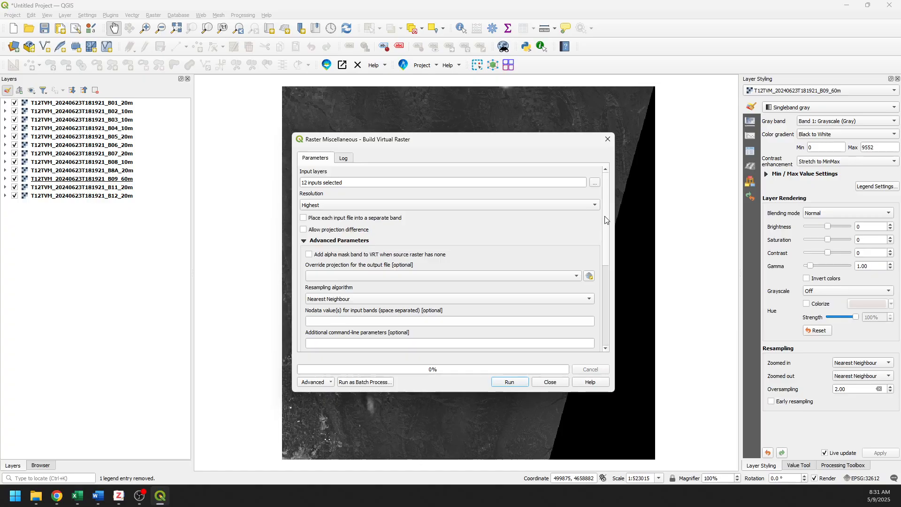
scroll(608, 219, down, 1)
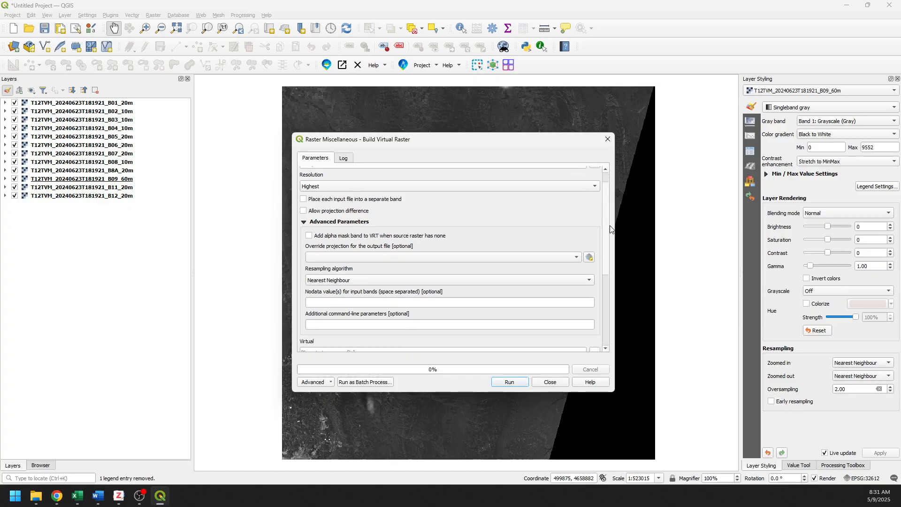
scroll(611, 217, up, 1)
click(321, 218)
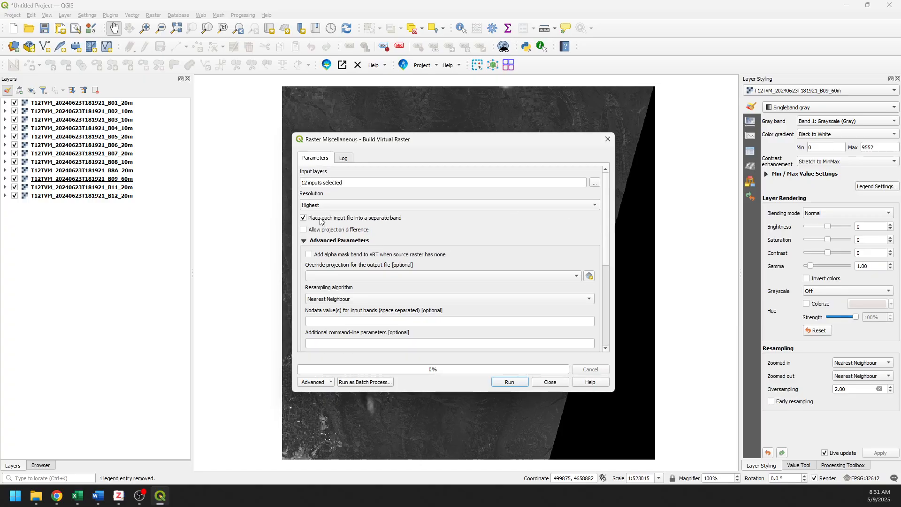
Keep the output as a temporary file, run Build Virtual Raster and close its dialog.
drag(605, 225, 607, 284)
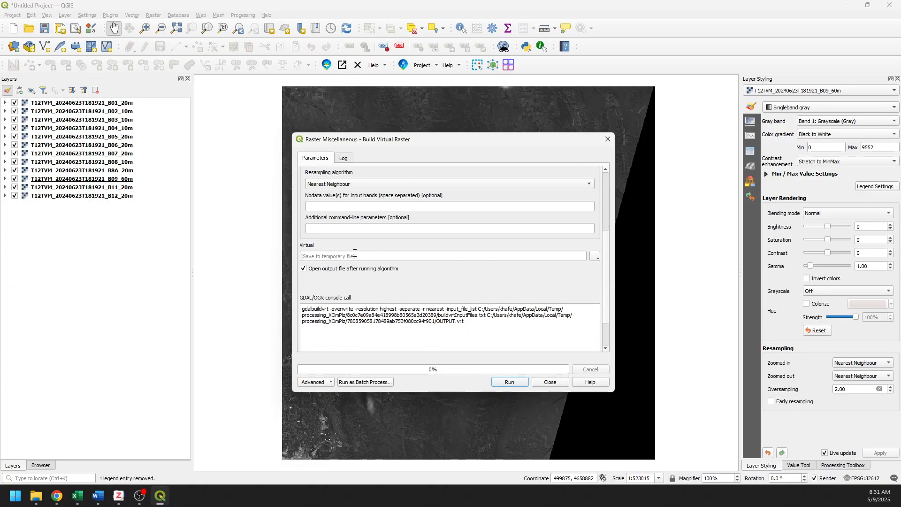
click(594, 256)
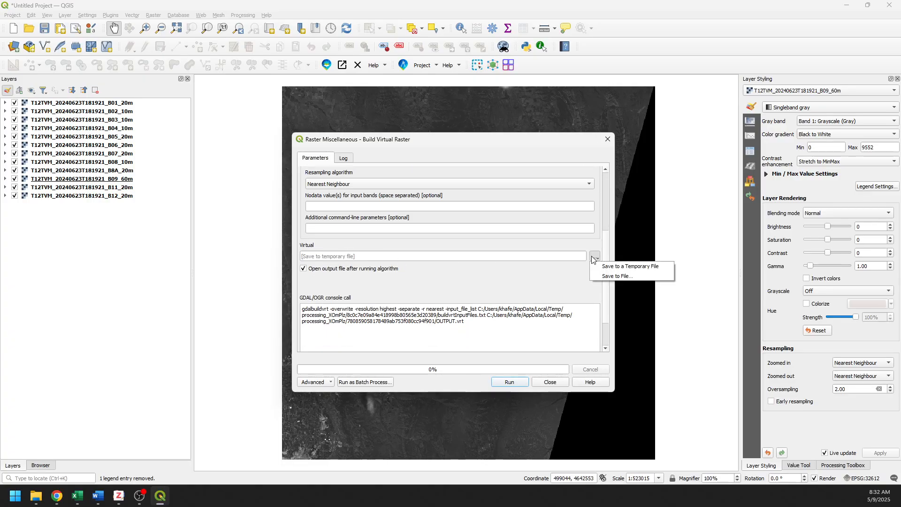
click(552, 281)
scroll(608, 261, down, 3)
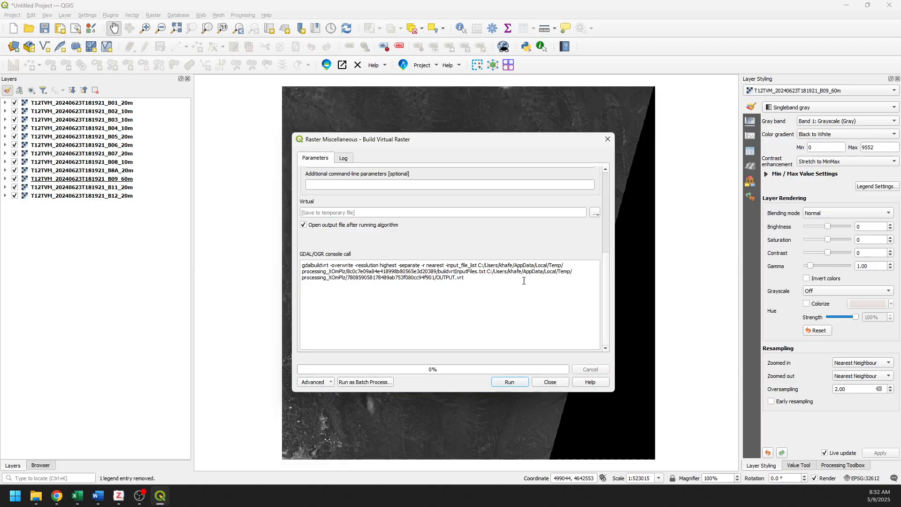
click(515, 381)
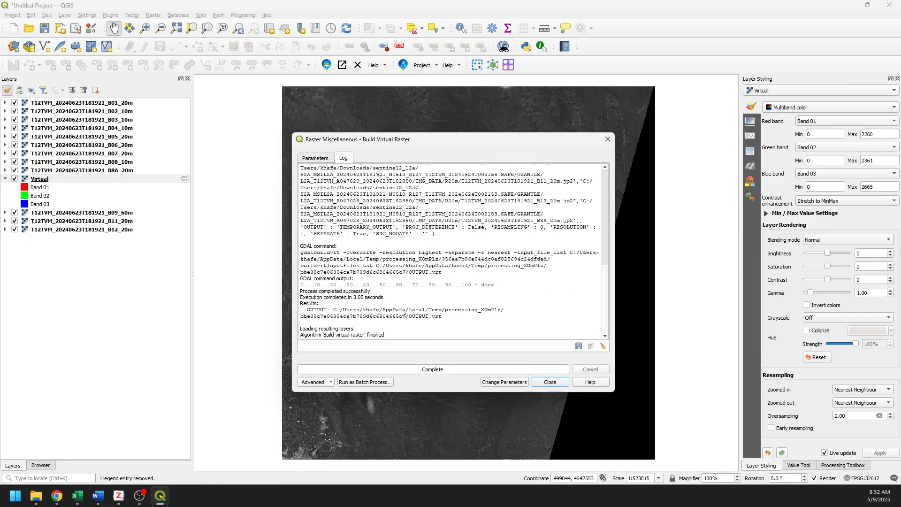
click(550, 381)
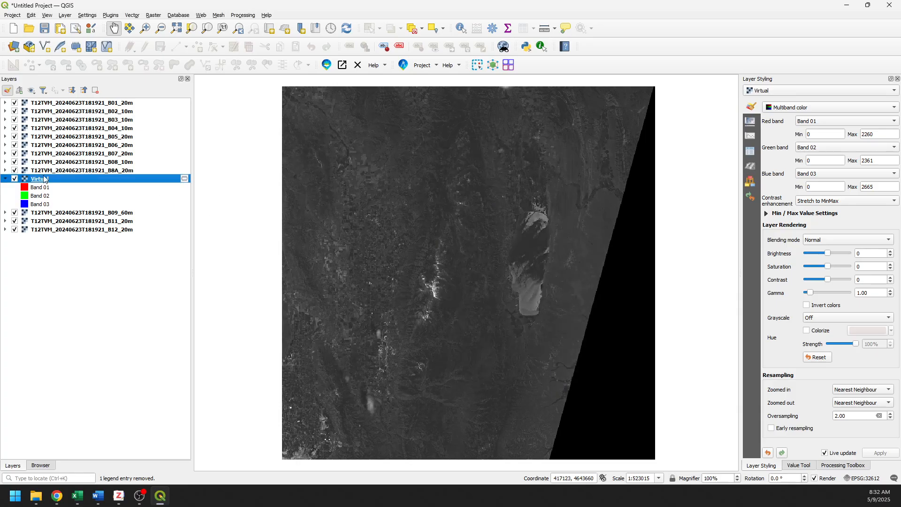
Move the Virtual layer above all the band layers and show its styling settings with more width.
drag(41, 182, 71, 103)
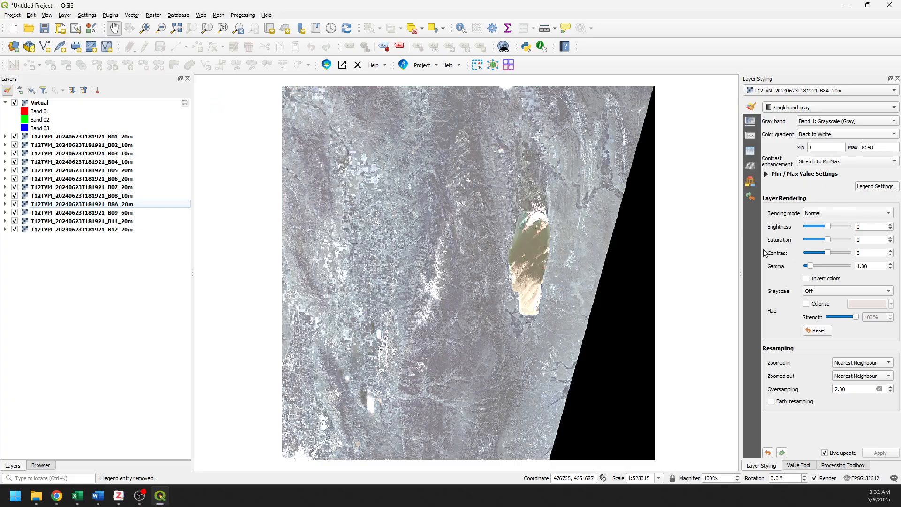
drag(739, 258, 695, 261)
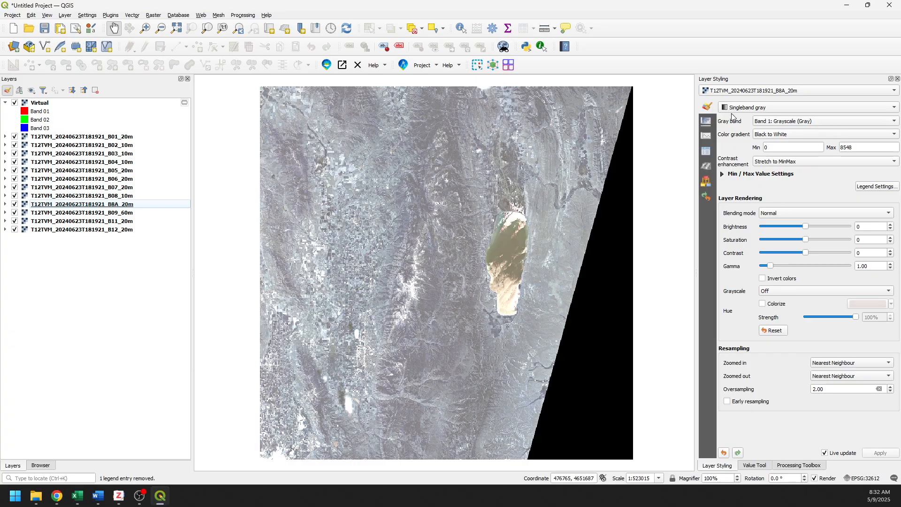
click(779, 110)
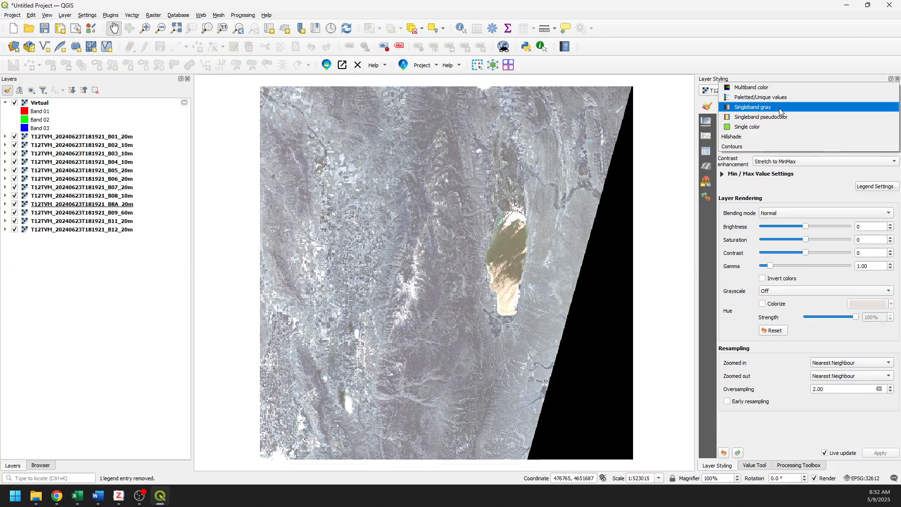
click(779, 107)
click(36, 103)
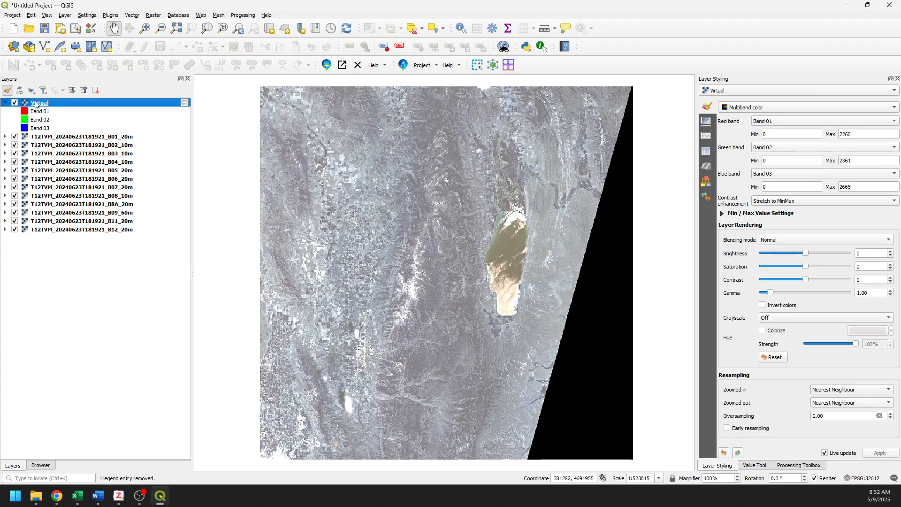
click(782, 106)
click(784, 106)
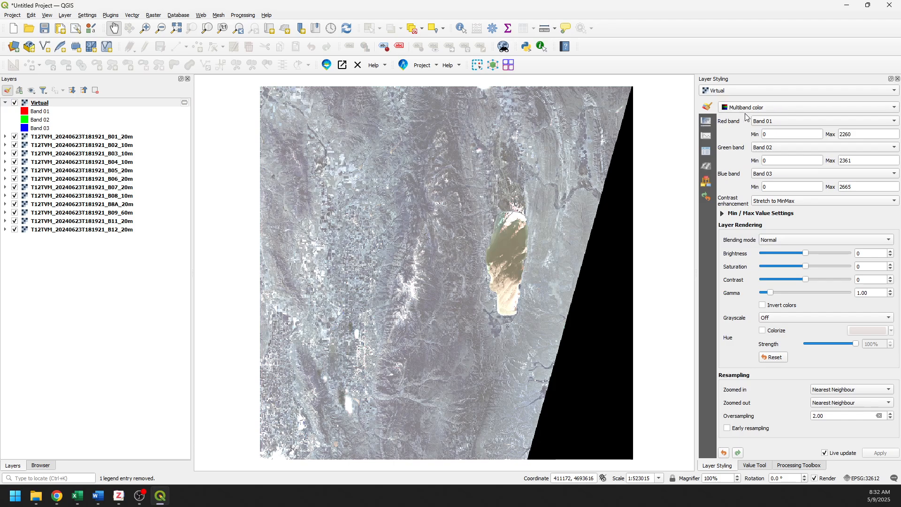
drag(694, 141, 681, 141)
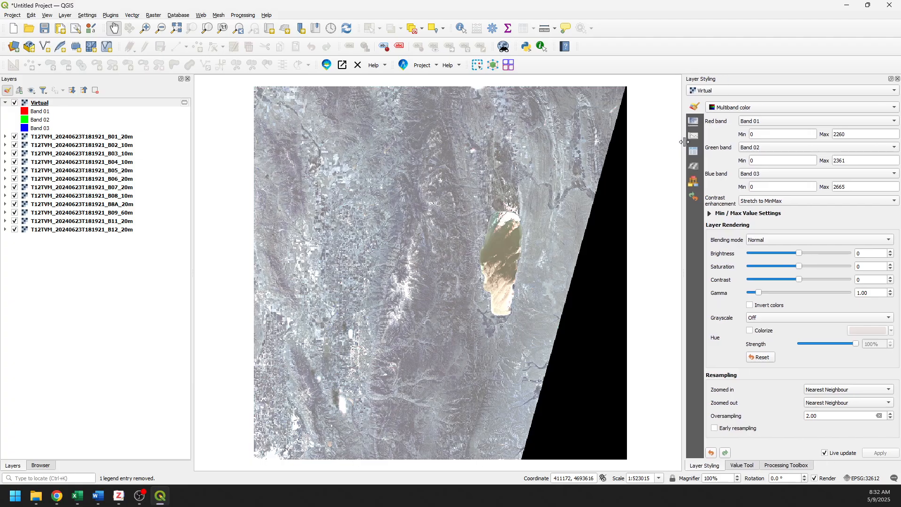
Render the Virtual layer with Band 04 as red, Band 03 as green and Band 02 as blue.
click(789, 123)
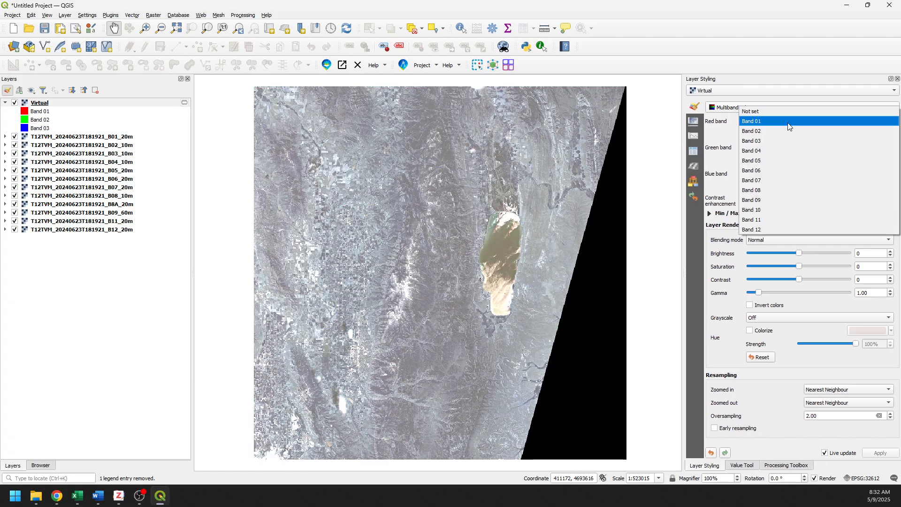
click(757, 151)
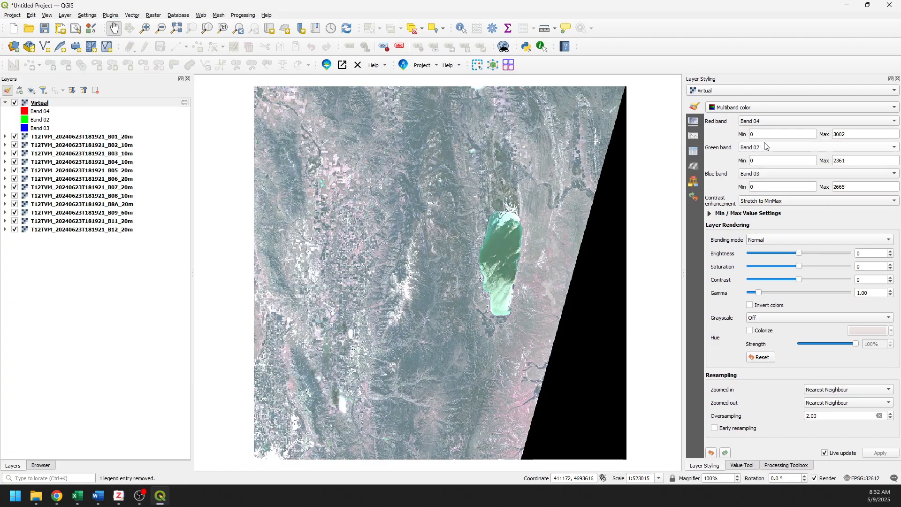
click(760, 147)
click(762, 155)
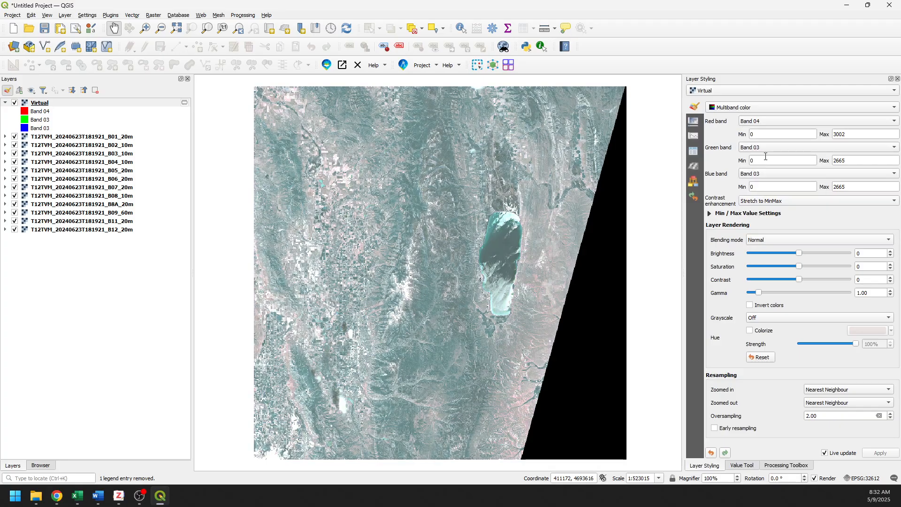
click(765, 173)
click(761, 165)
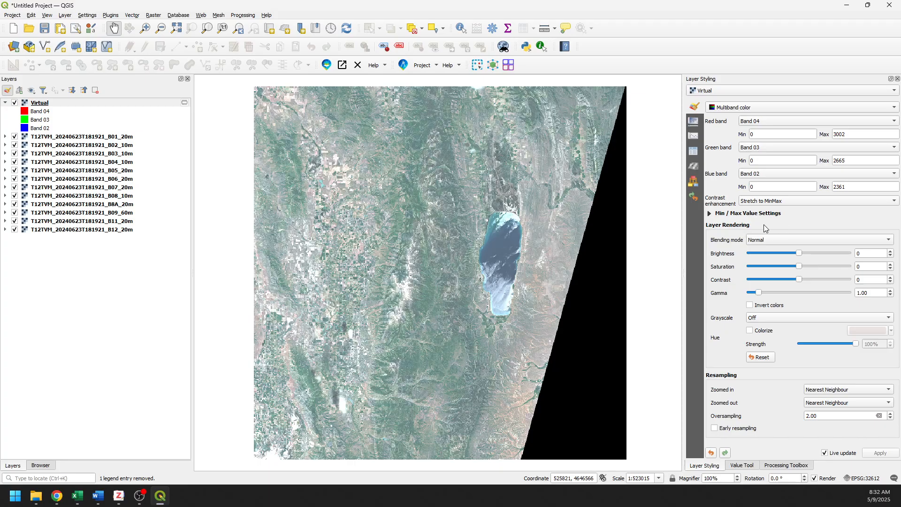
Try the Min / max value setting on the Virtual layer, and switch it to Mean +/- standard deviation.
click(772, 239)
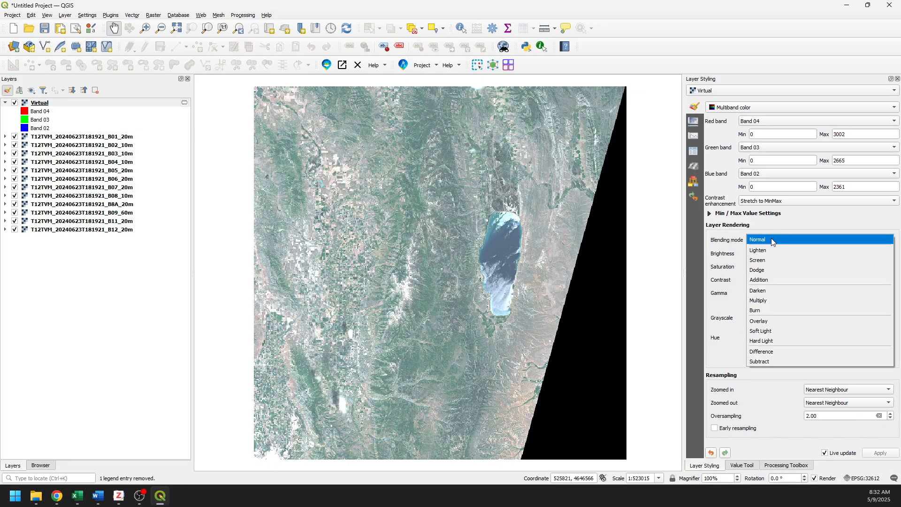
click(772, 239)
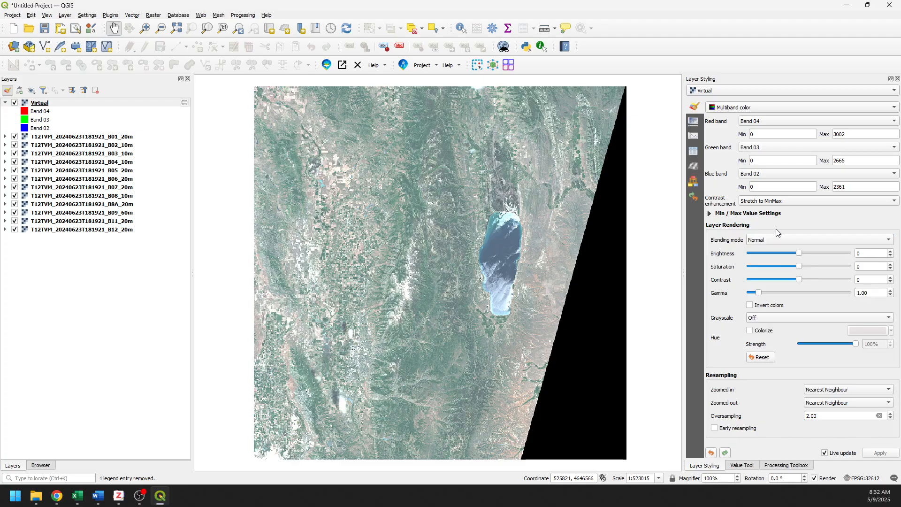
click(709, 215)
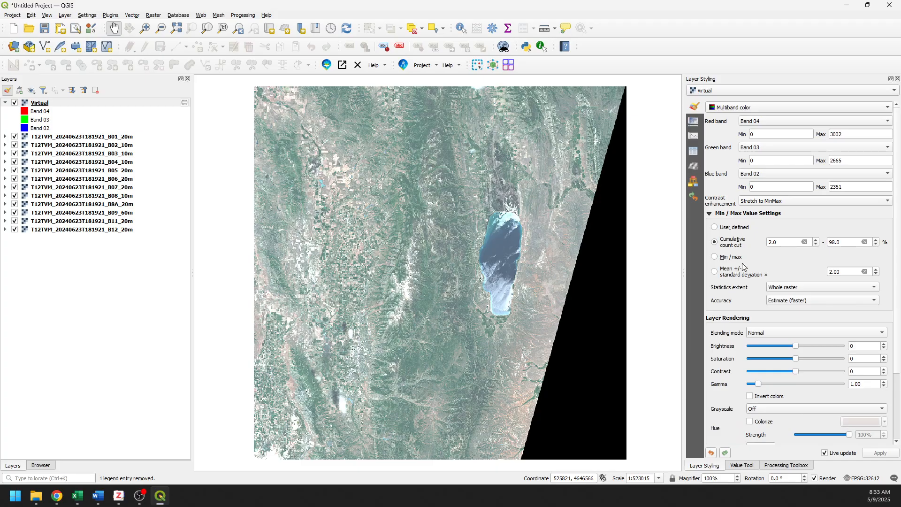
click(713, 257)
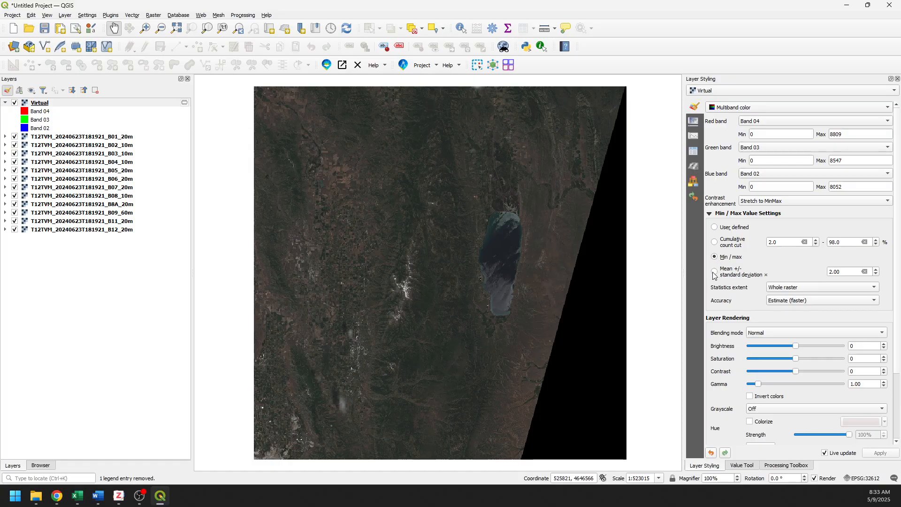
click(714, 272)
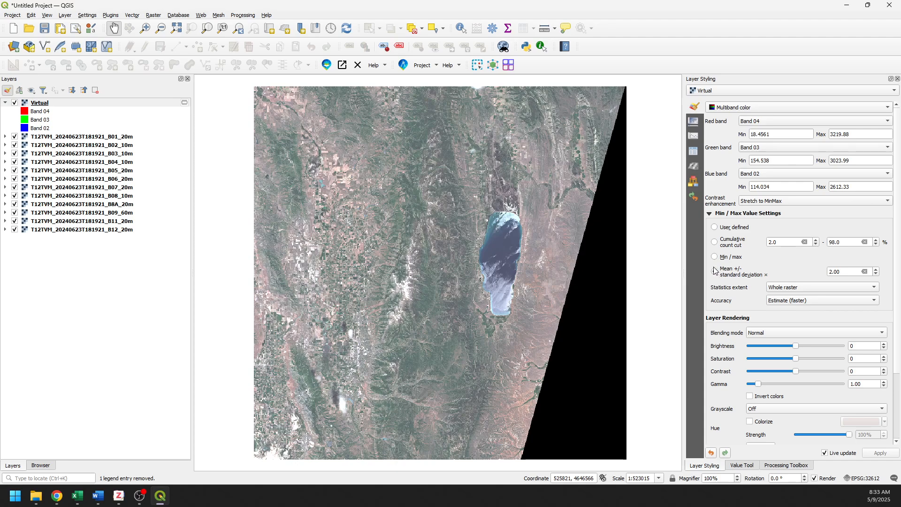
Try the Cumulative count cut setting on the Virtual layer, and switch it back to Mean +/- standard deviation.
click(715, 243)
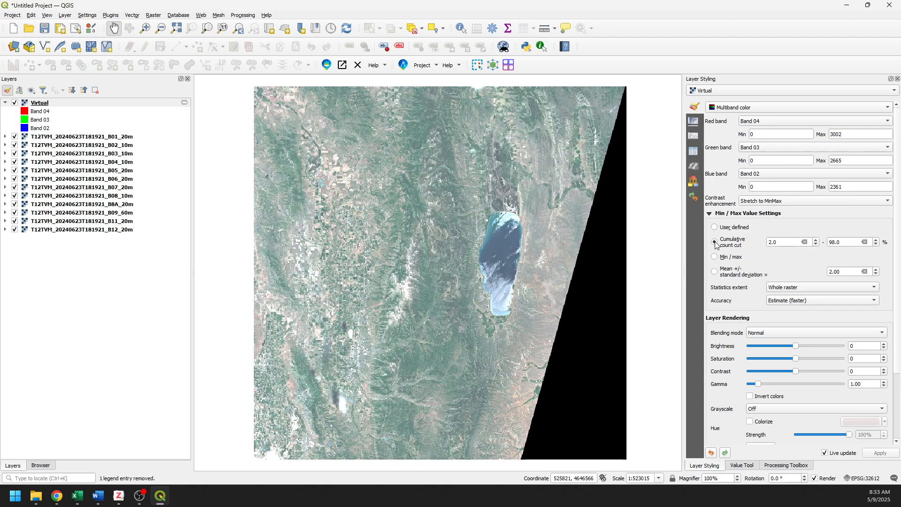
click(715, 272)
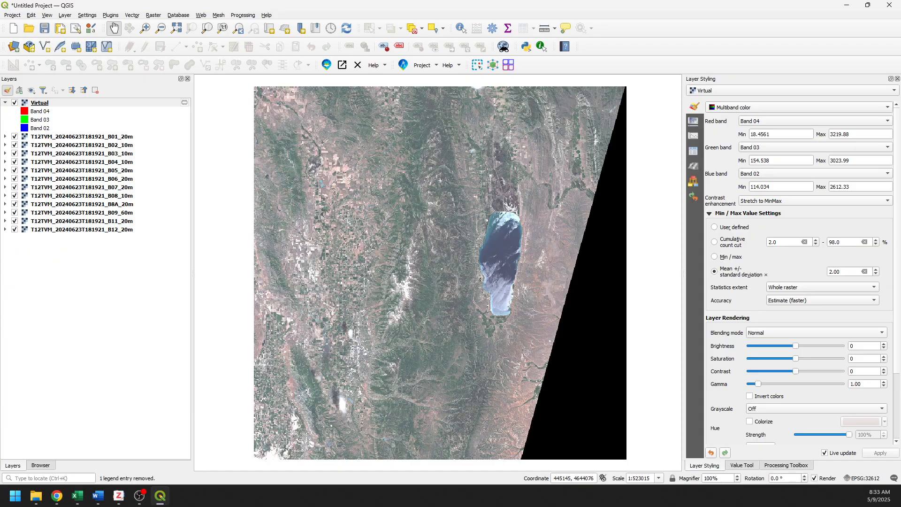
key(alt+Tab)
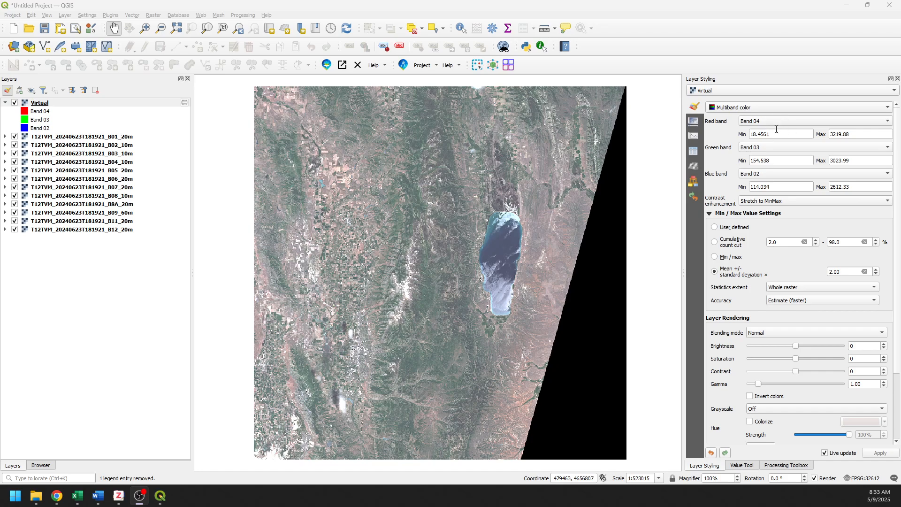
Render the Virtual layer as a colour-infrared composite with Band 08 as red, Band 04 as green and Band 03 as blue.
click(790, 124)
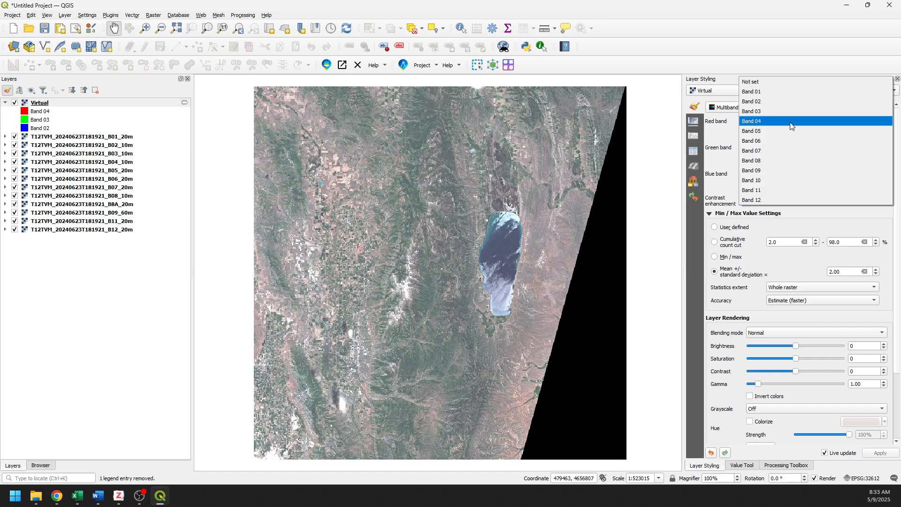
click(760, 161)
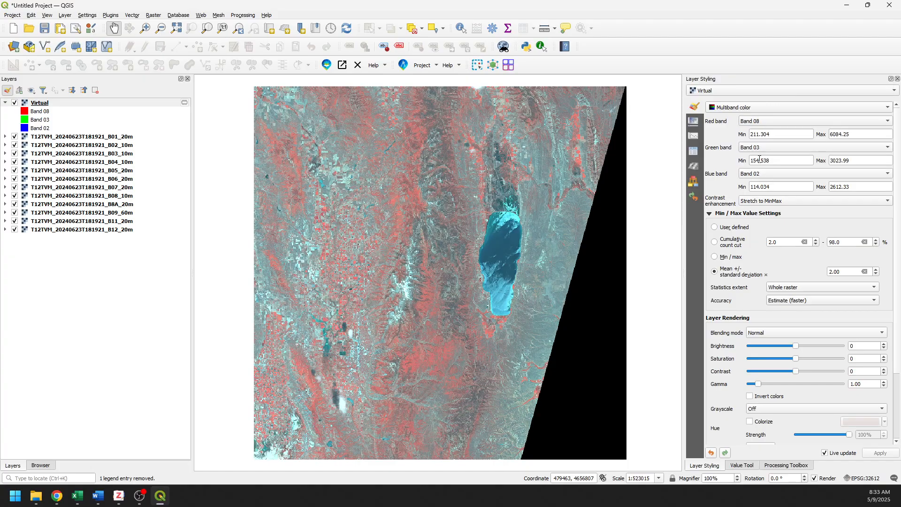
click(782, 150)
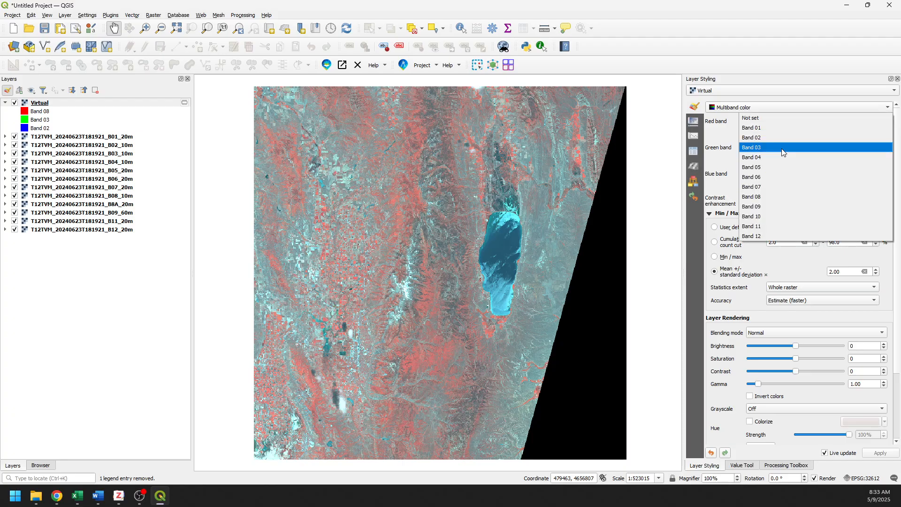
click(782, 149)
click(781, 150)
click(782, 148)
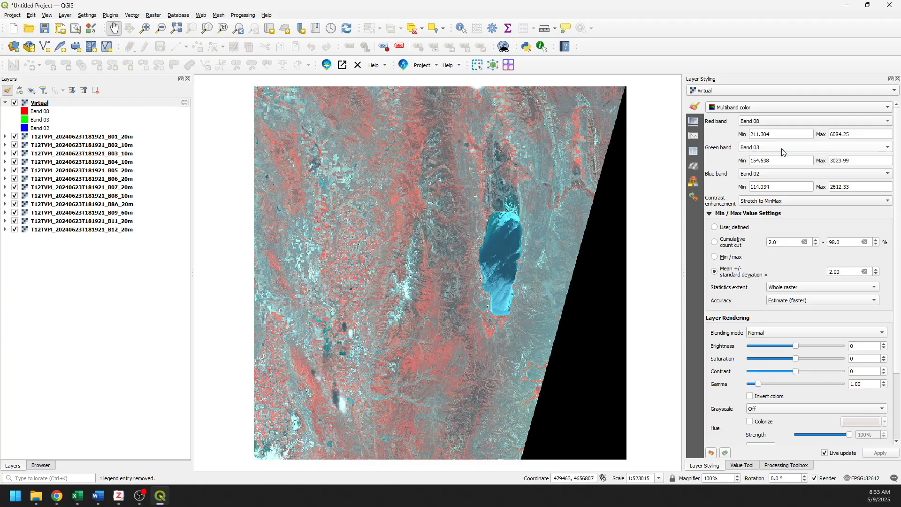
click(781, 152)
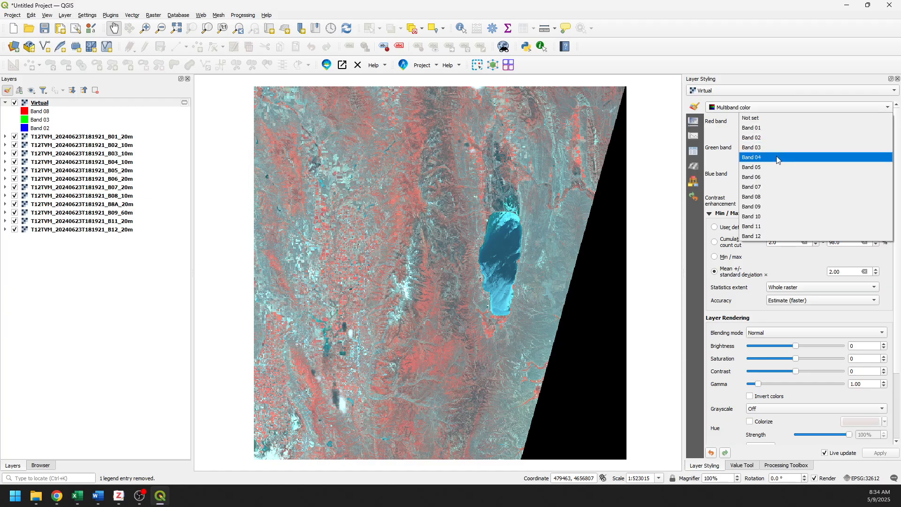
click(779, 157)
click(770, 175)
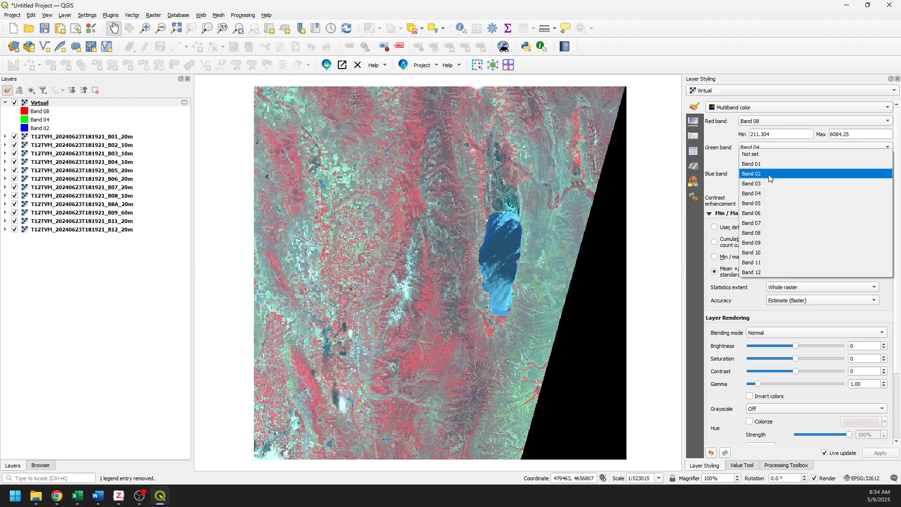
click(765, 183)
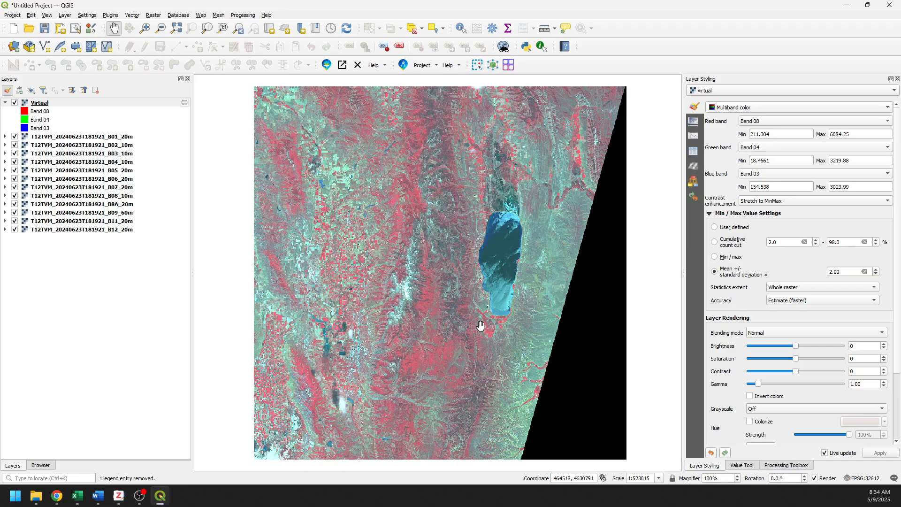
Examine the vegetation, fields and town around the lake's south shore in the colour-infrared composite.
scroll(490, 324, up, 1)
scroll(489, 324, up, 2)
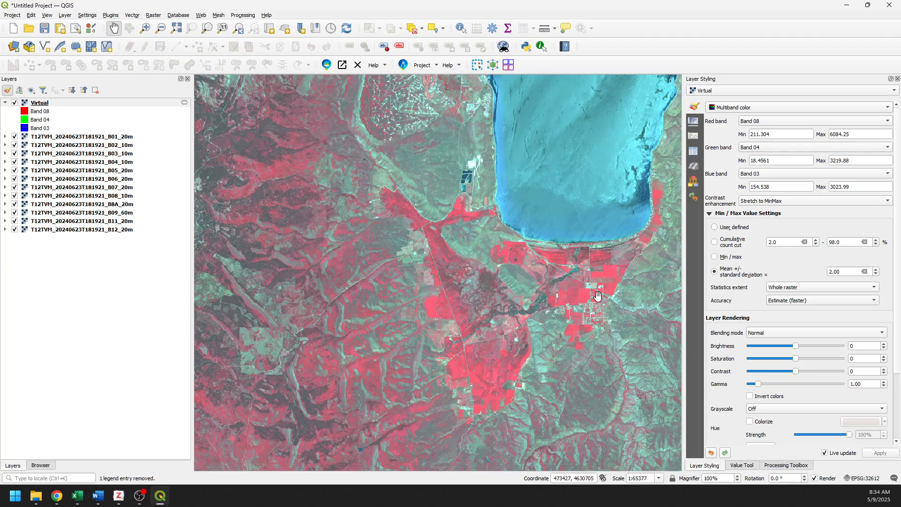
scroll(600, 294, up, 1)
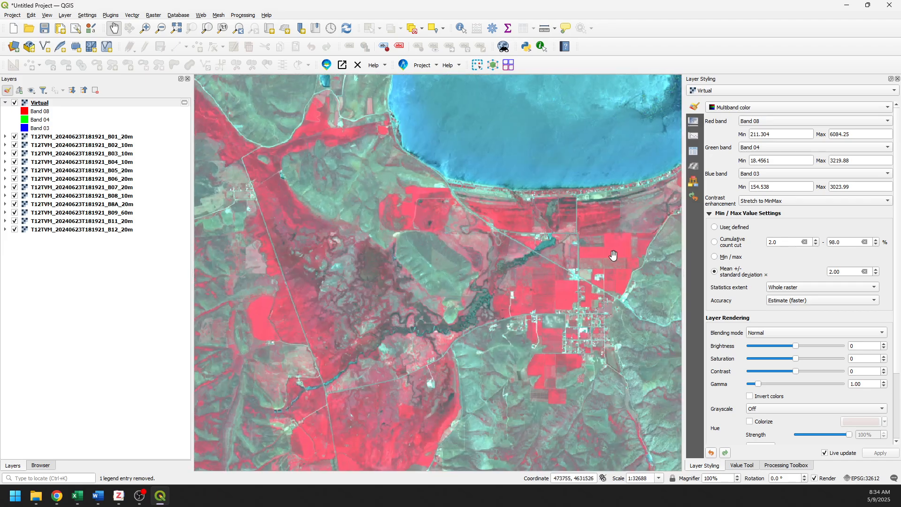
scroll(557, 238, down, 1)
drag(583, 185, 488, 297)
scroll(491, 294, down, 1)
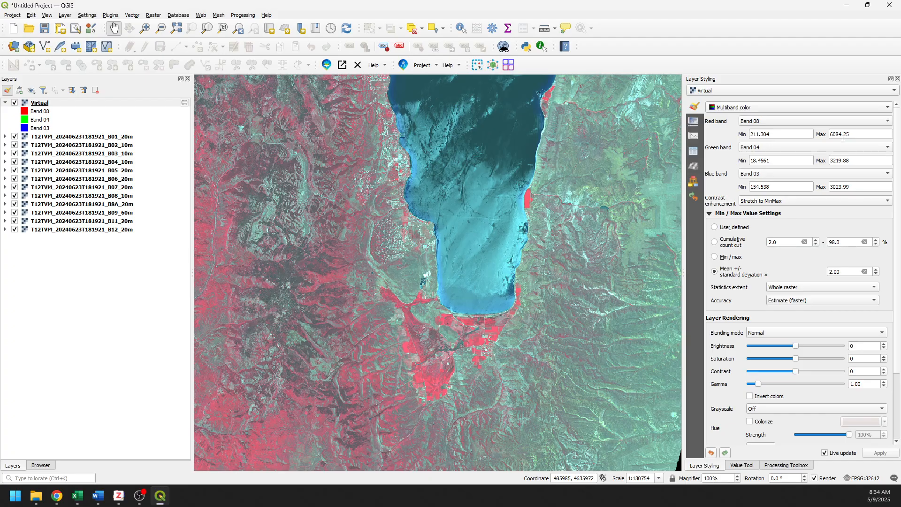
Render the Virtual layer with Band 11 as red, Band 12 as green and Band 04 as blue.
click(803, 123)
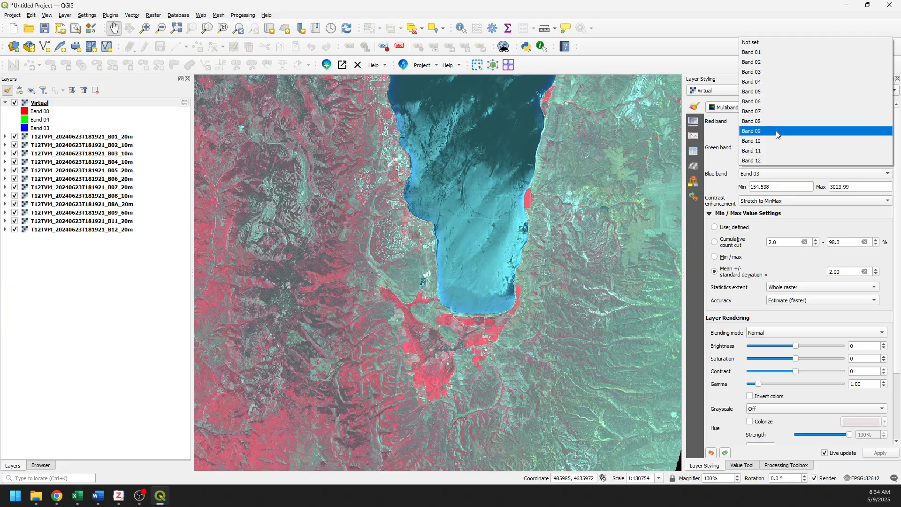
click(762, 151)
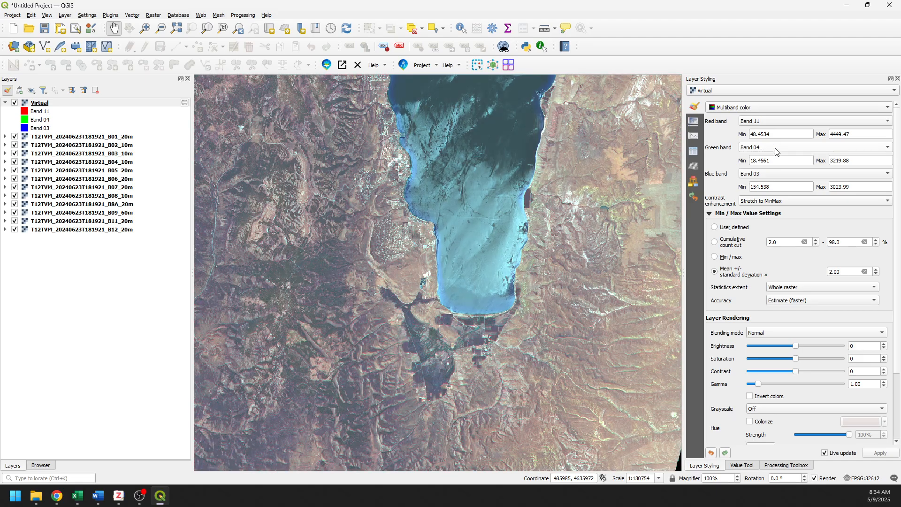
click(775, 148)
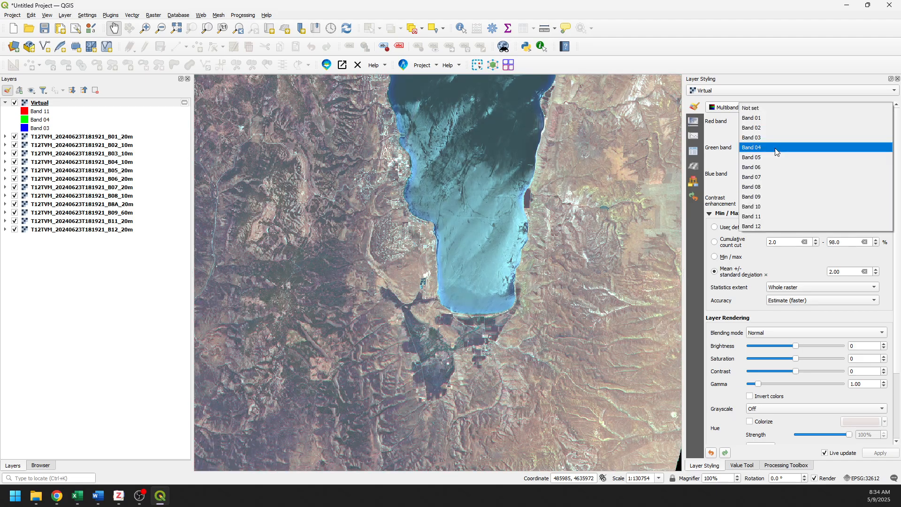
click(754, 227)
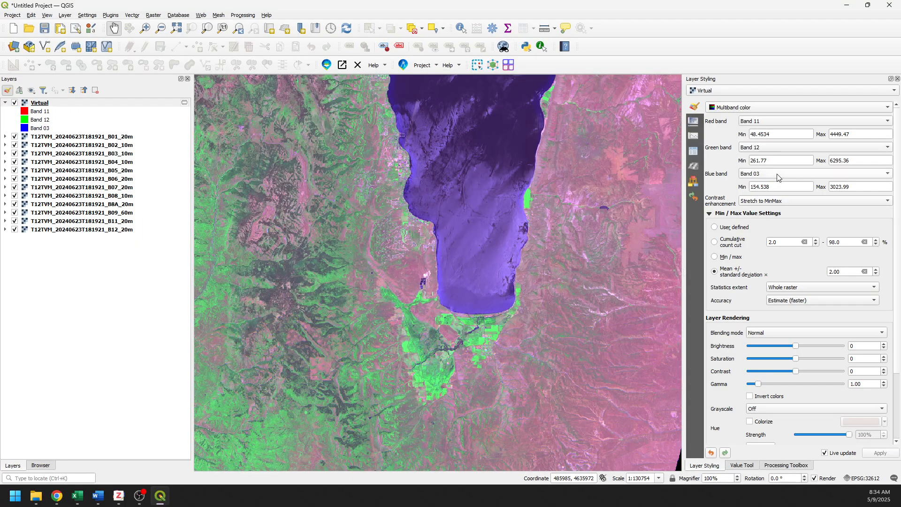
click(777, 177)
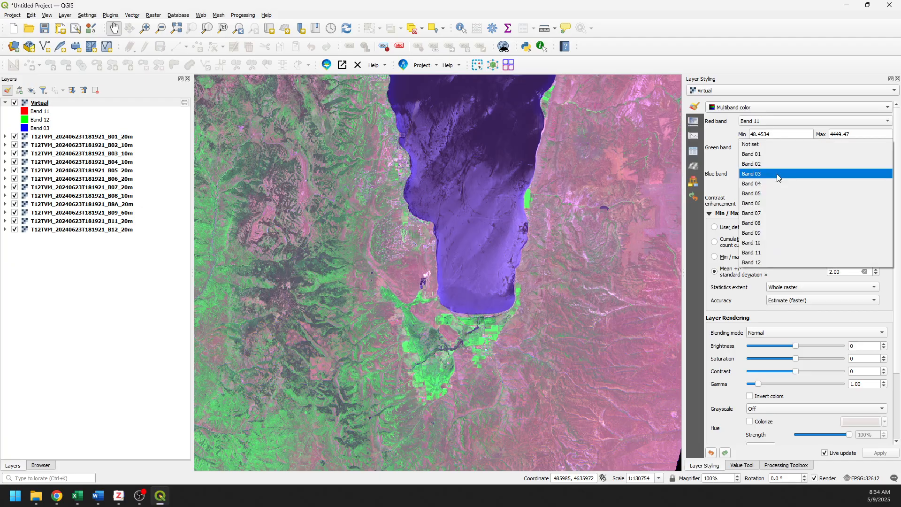
click(768, 185)
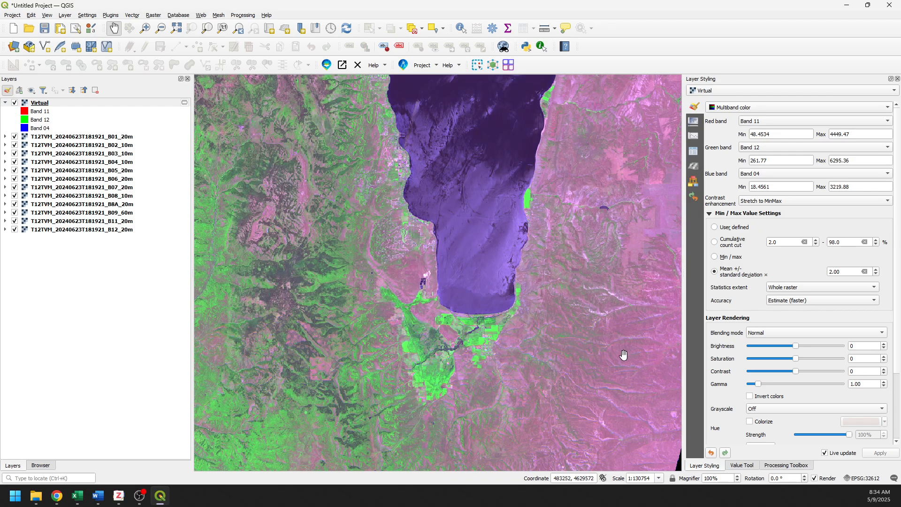
Examine the bare hills, farm fields and shoreline around the lake's south end in the shortwave-infrared composite.
scroll(639, 347, up, 2)
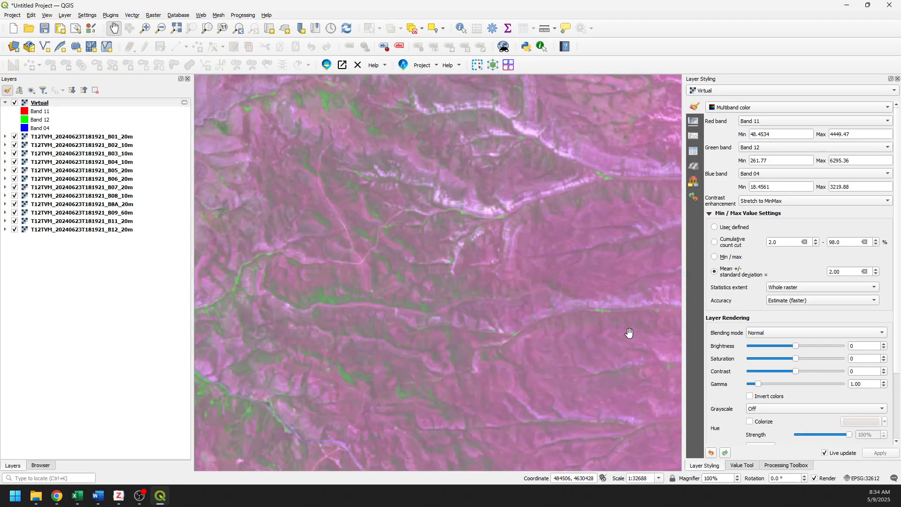
scroll(515, 299, down, 2)
scroll(402, 305, up, 1)
scroll(358, 302, up, 1)
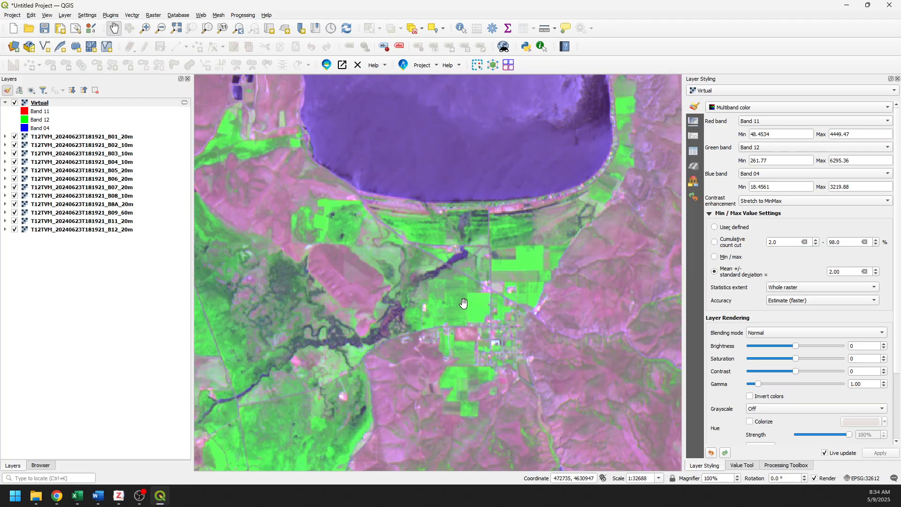
scroll(472, 308, down, 1)
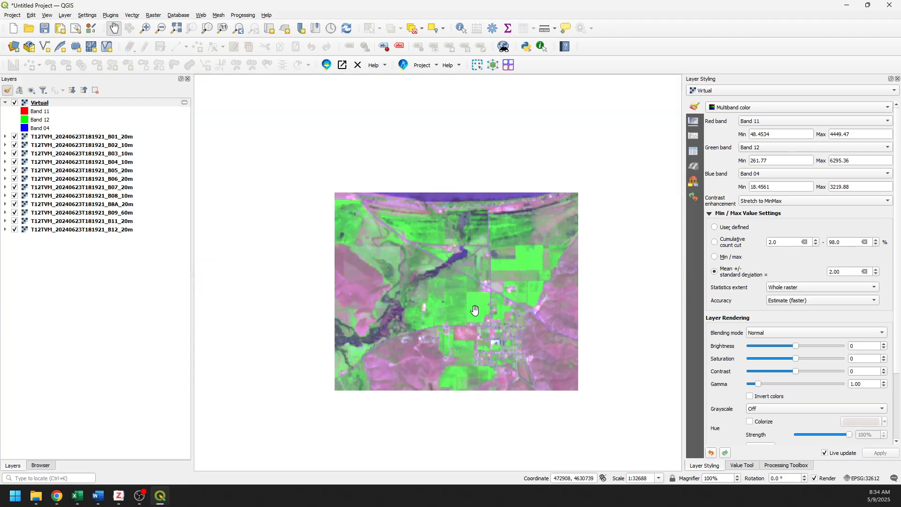
scroll(472, 308, up, 1)
drag(328, 235, 462, 343)
scroll(460, 340, down, 1)
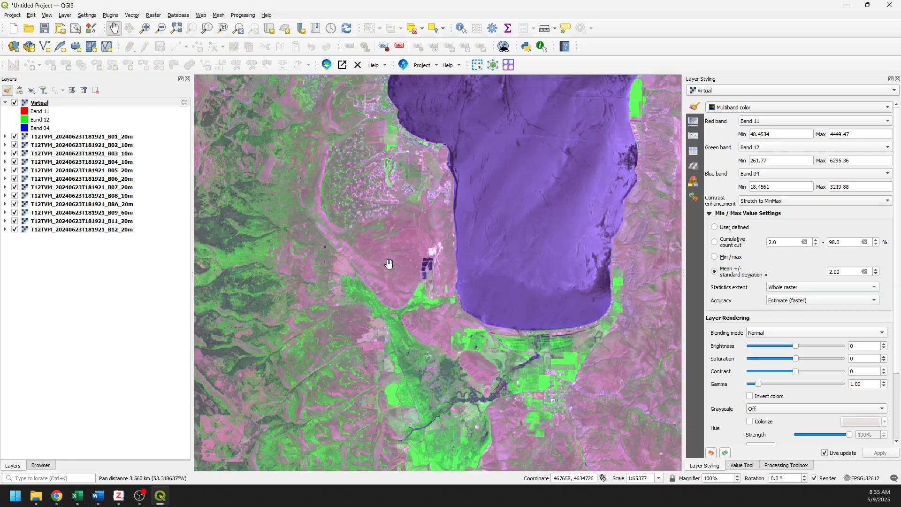
drag(388, 262, 466, 371)
scroll(465, 368, down, 1)
scroll(460, 364, down, 1)
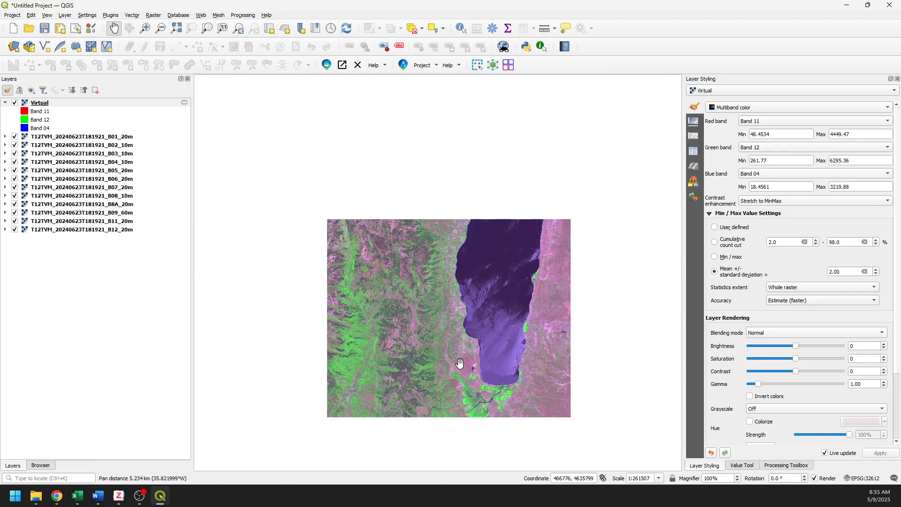
Inspect the winding river valley northeast of the lake in the same composite.
drag(537, 258, 422, 286)
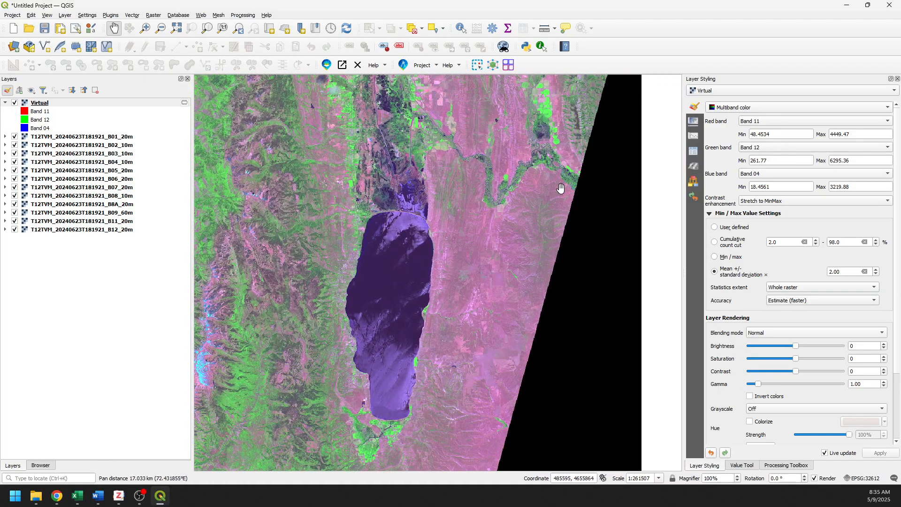
scroll(531, 165, up, 1)
scroll(531, 165, up, 1)
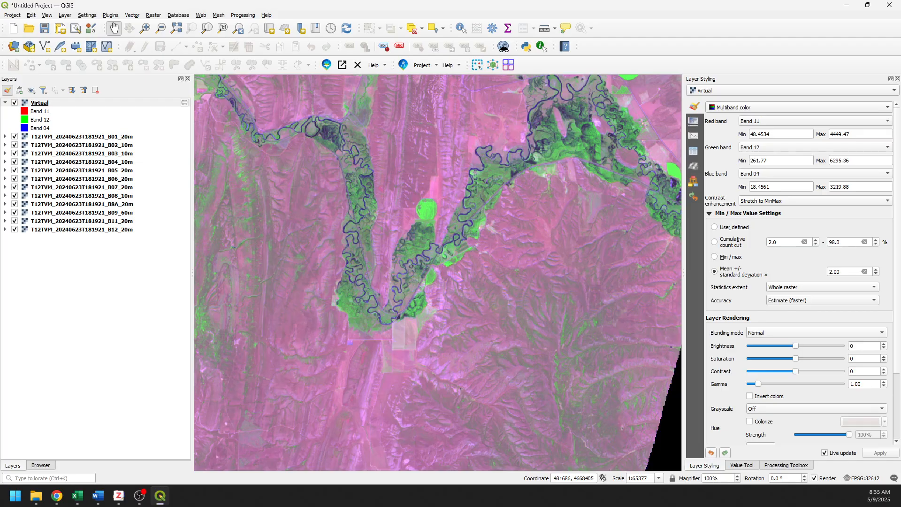
drag(527, 172, 416, 282)
scroll(407, 286, up, 1)
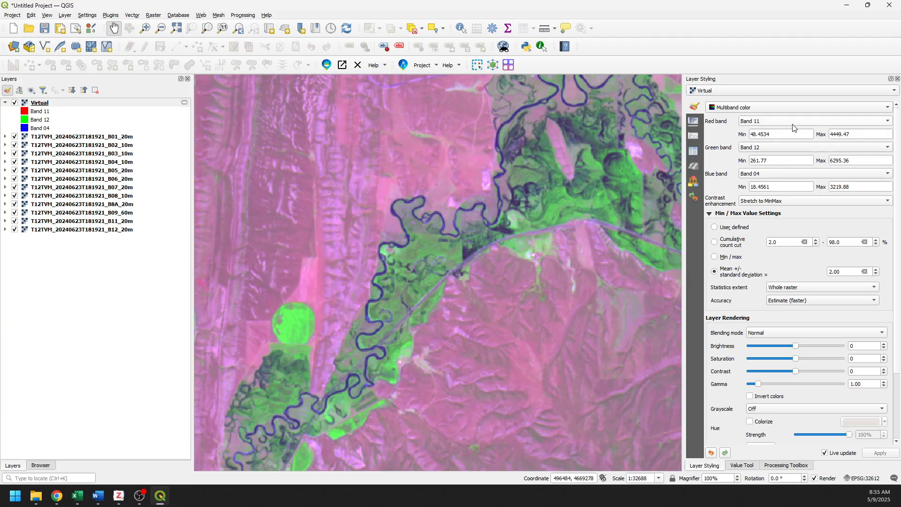
Set the Virtual layer's green channel to Band 08 and its blue channel to Band 02.
click(777, 152)
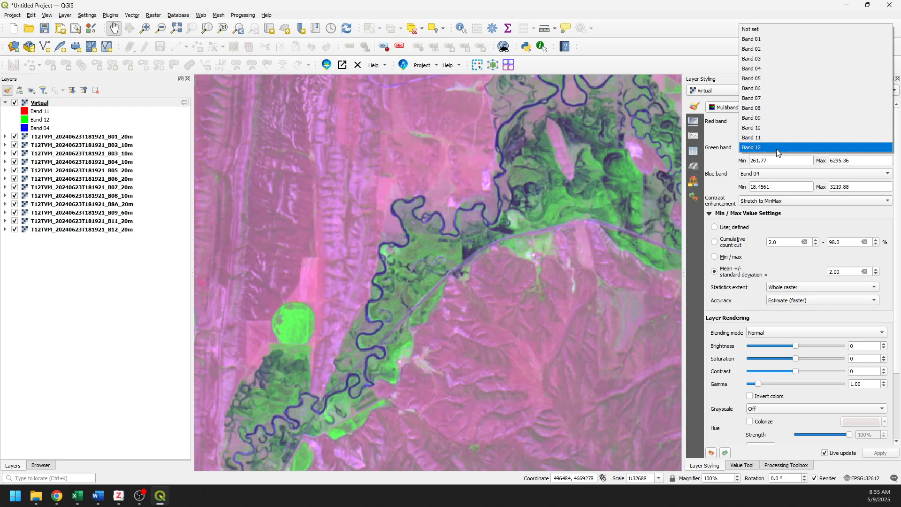
click(761, 109)
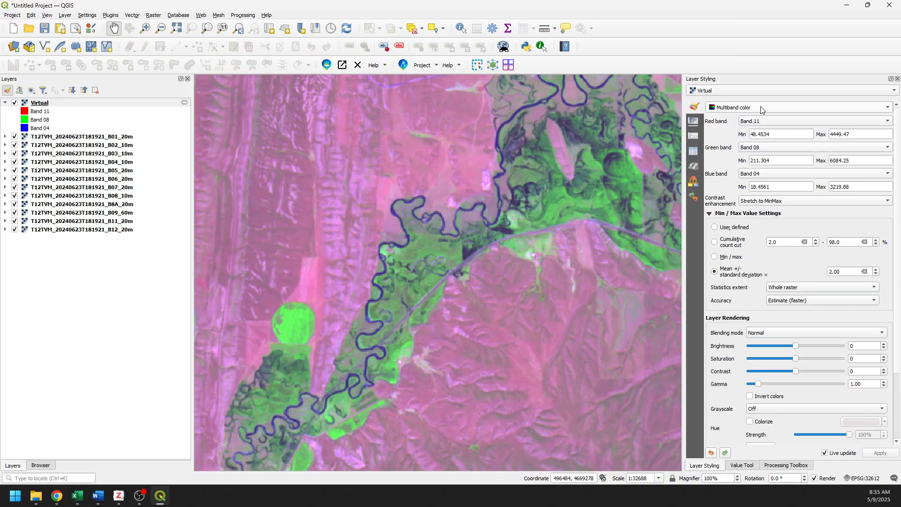
click(756, 176)
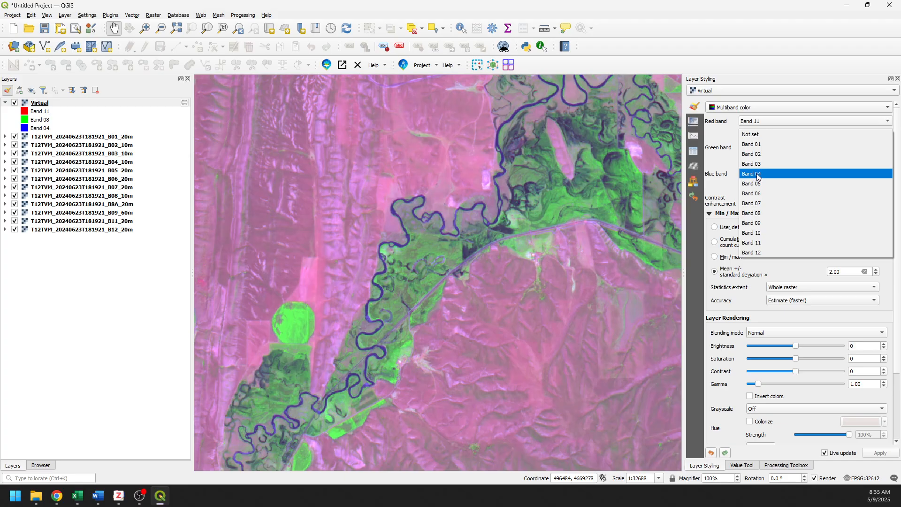
click(756, 155)
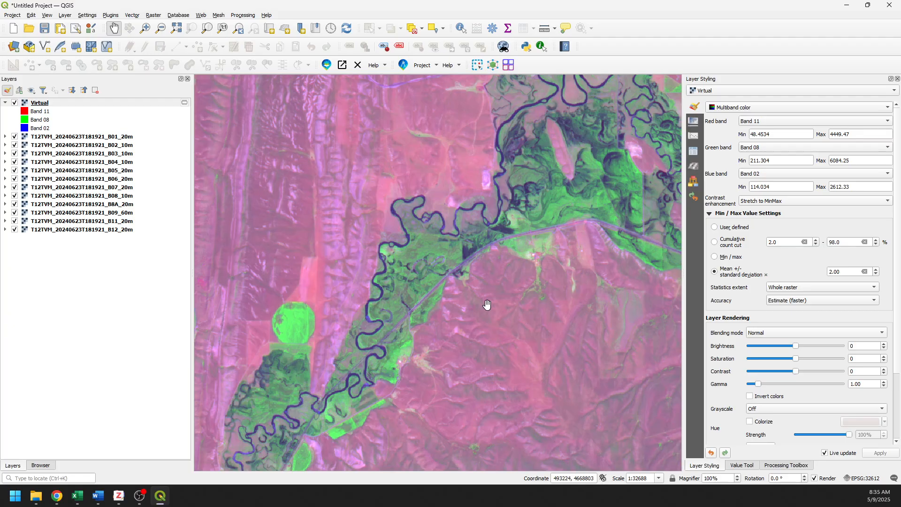
Examine the wetlands, canals and farmland north of the lake in the composite of Bands 11, 08 and 02.
scroll(486, 305, down, 1)
drag(384, 349, 408, 371)
scroll(458, 330, down, 1)
drag(352, 283, 450, 299)
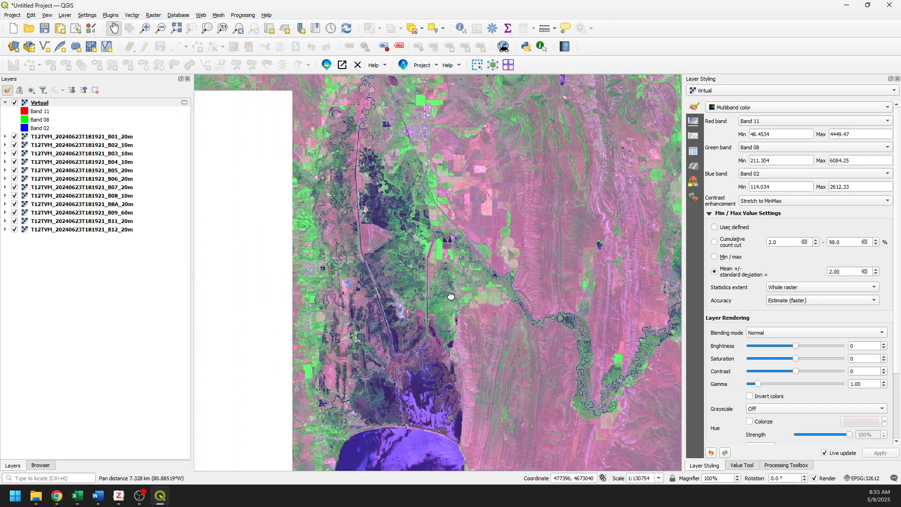
scroll(340, 327, up, 1)
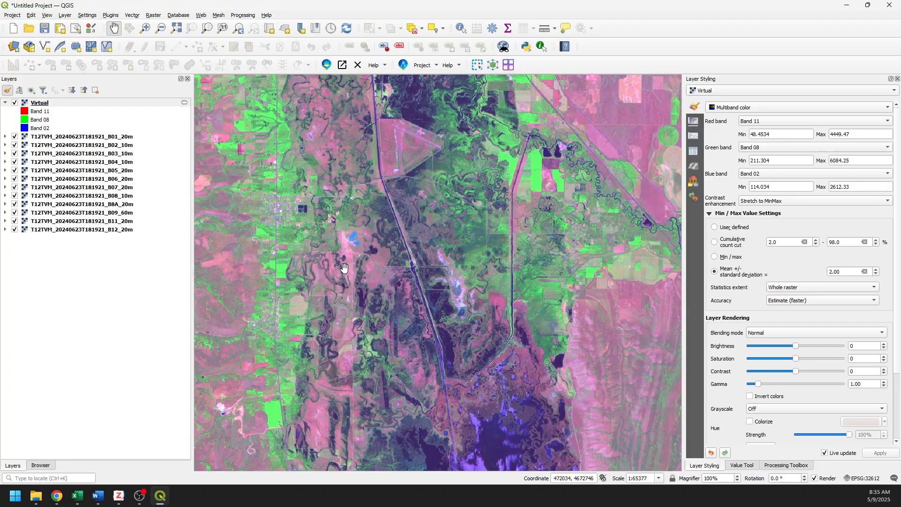
drag(318, 220, 315, 305)
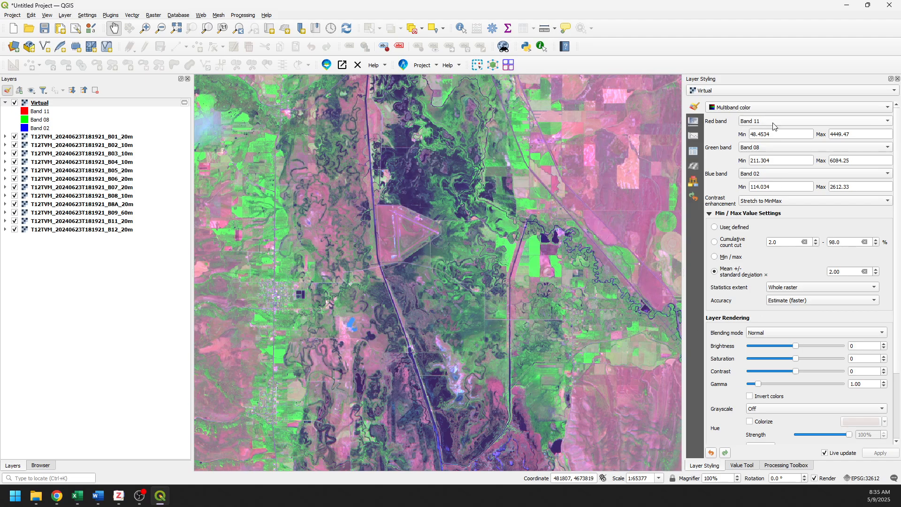
scroll(528, 276, down, 1)
drag(550, 290, 462, 268)
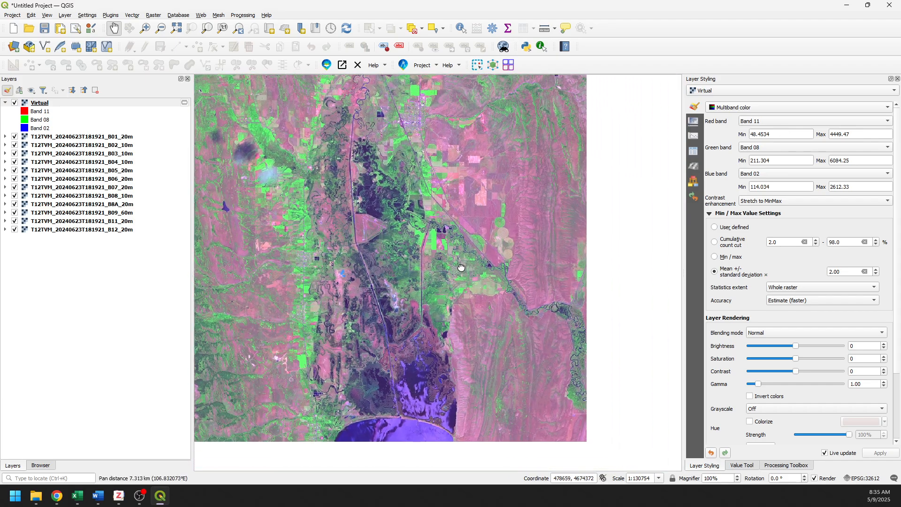
Set the Virtual layer's green channel to Band 10 for a composite of Bands 11, 10 and 02.
drag(436, 320, 380, 253)
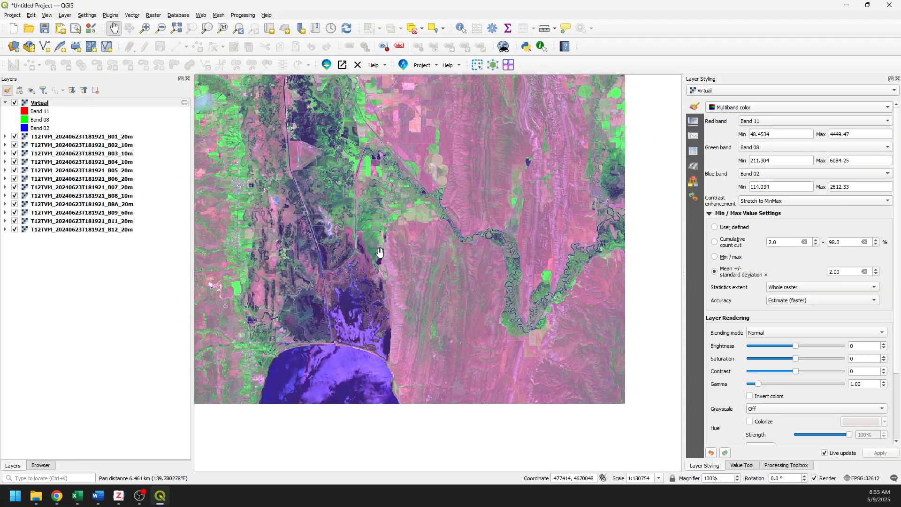
drag(605, 264, 643, 357)
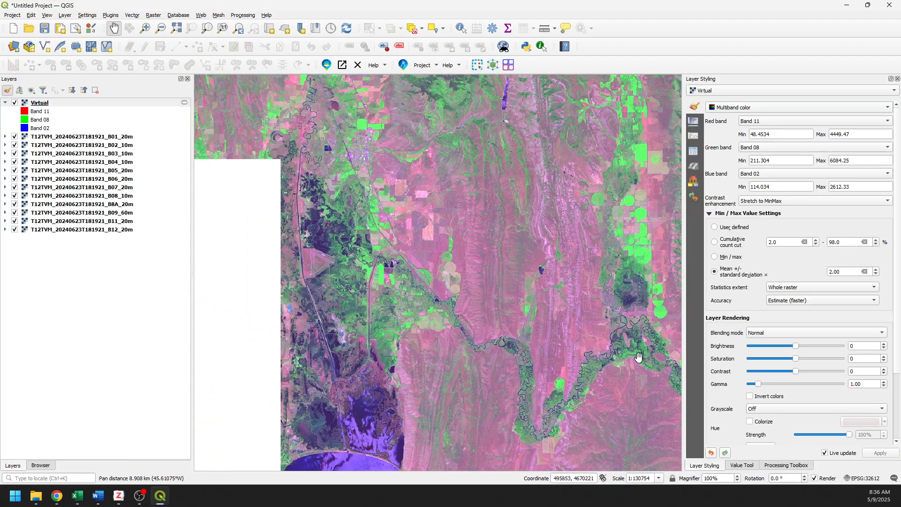
click(763, 122)
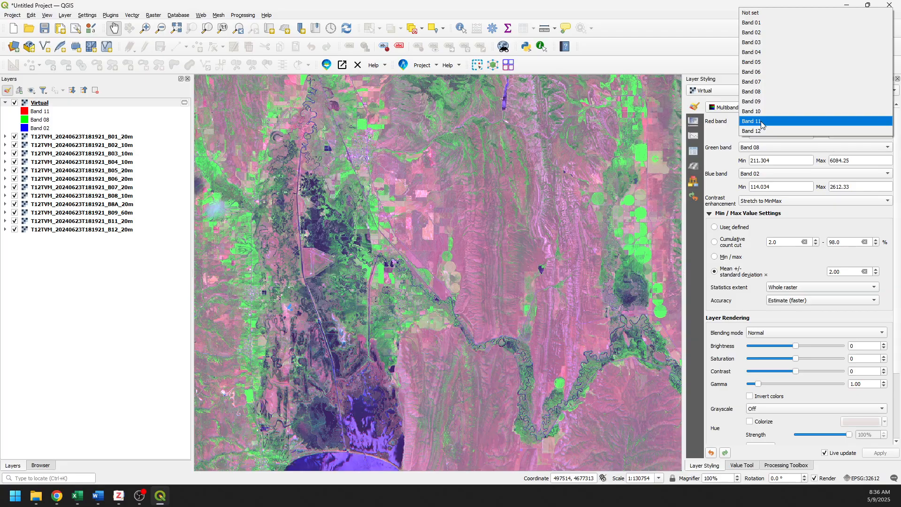
click(762, 121)
click(759, 149)
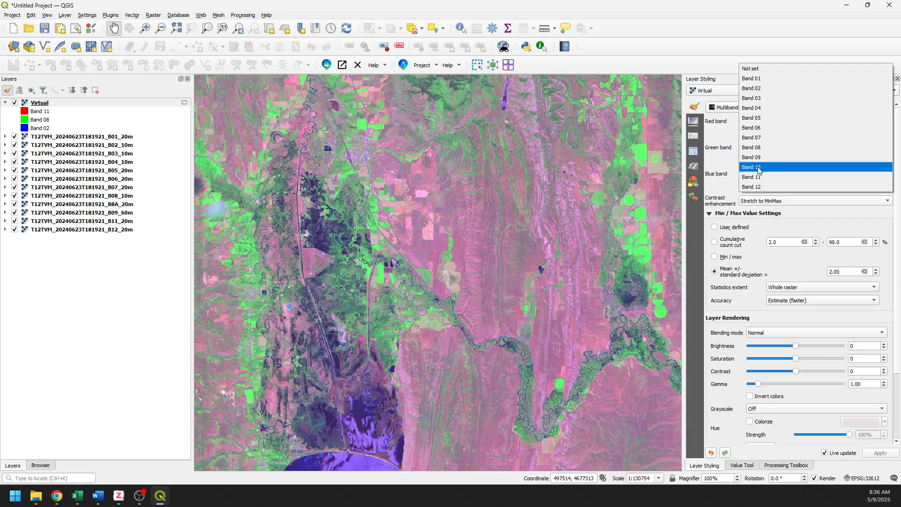
click(757, 168)
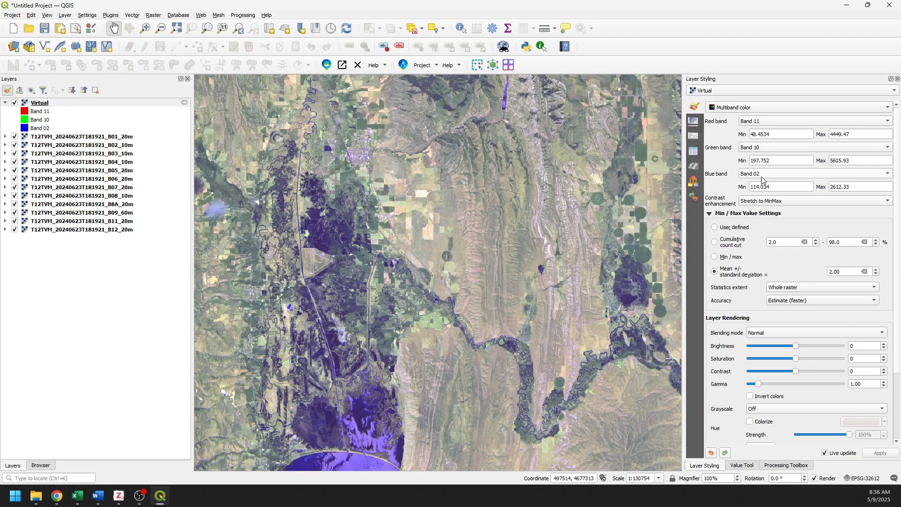
Examine the winding river valley, crop fields and canals northeast of the lake in the composite of Bands 11, 10 and 02.
click(590, 287)
scroll(472, 302, up, 2)
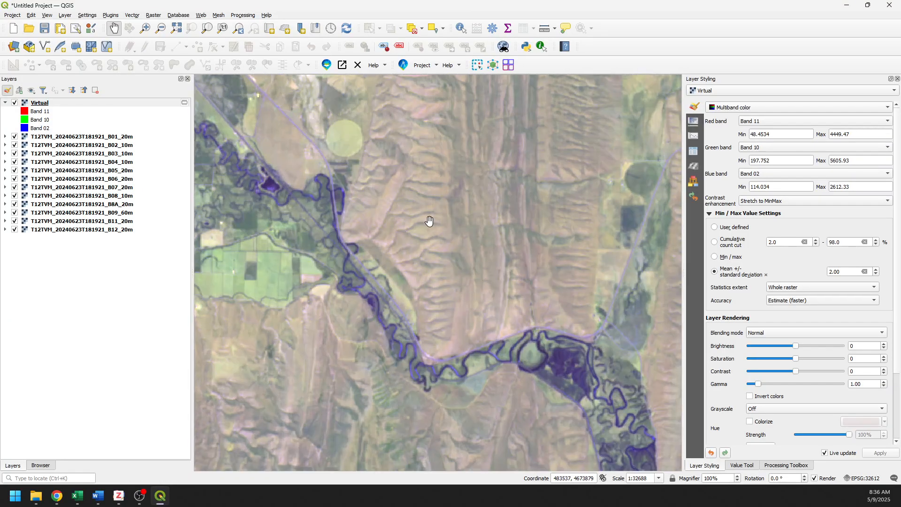
scroll(429, 222, up, 1)
scroll(430, 224, down, 1)
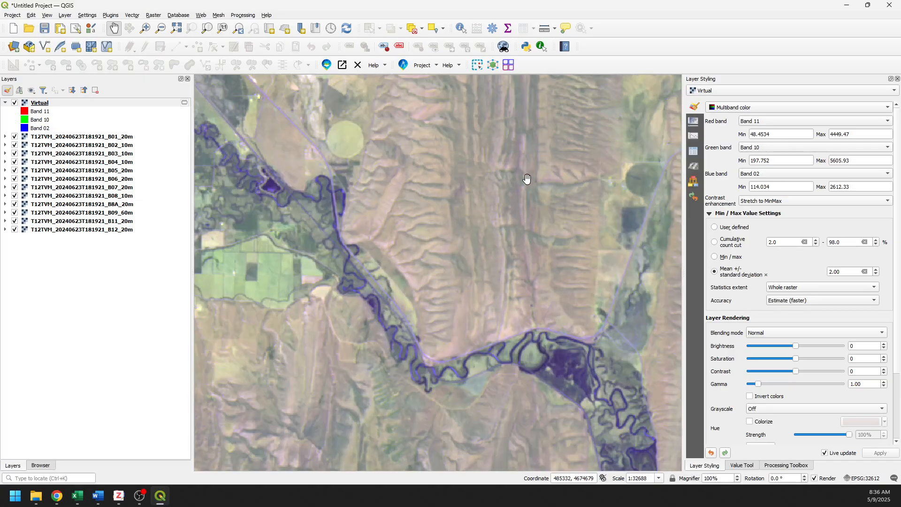
drag(443, 282, 573, 237)
drag(416, 214, 457, 354)
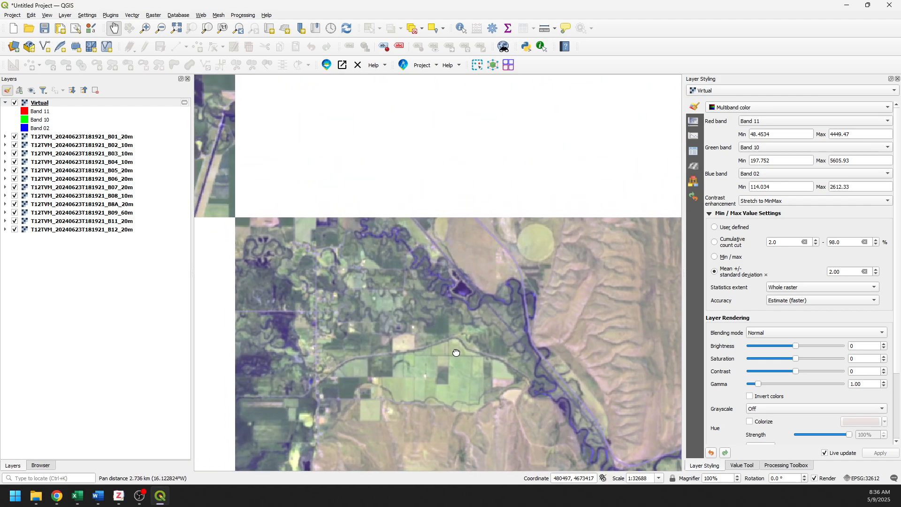
drag(434, 177, 486, 314)
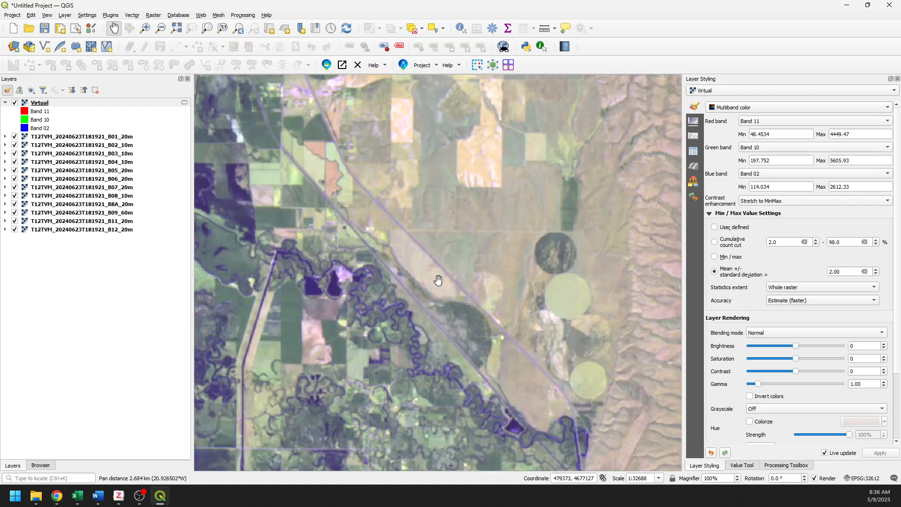
drag(387, 180, 552, 241)
drag(351, 286, 482, 261)
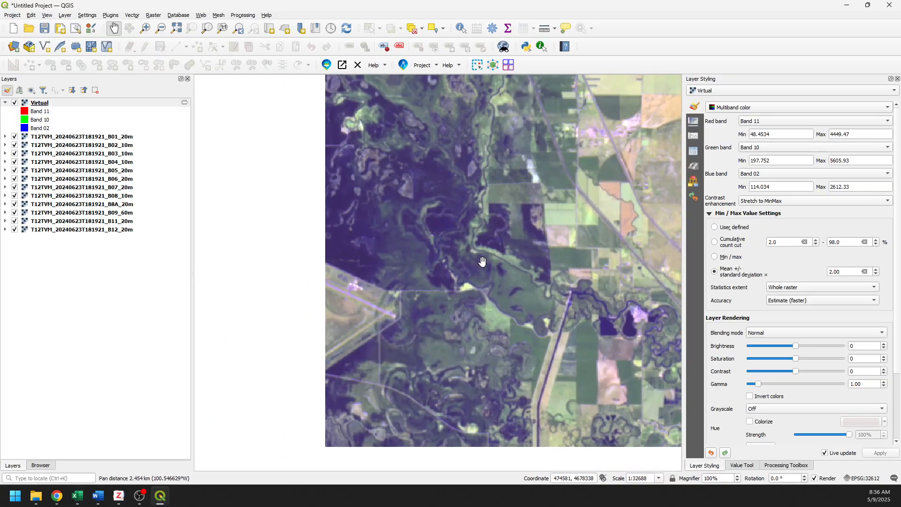
Inspect the triangular airfield, the small reservoir and the town west of the wetlands in the same composite.
drag(310, 326, 435, 357)
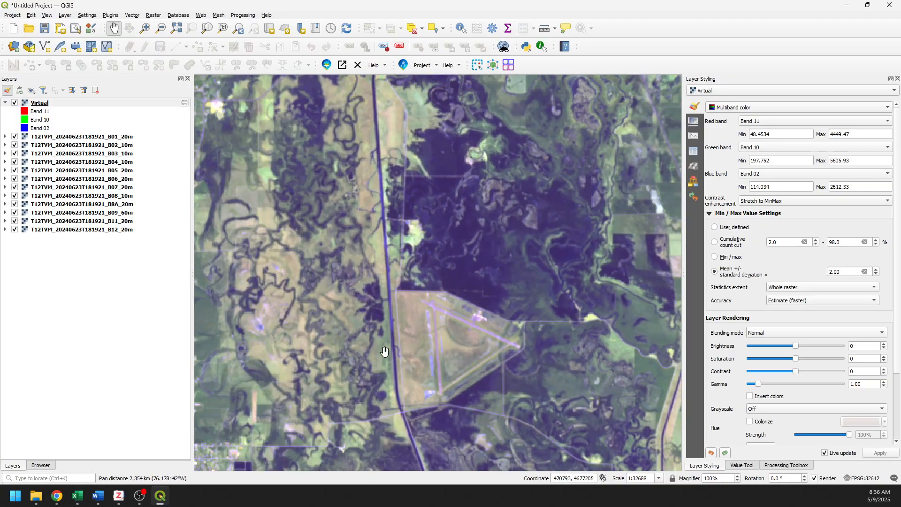
drag(328, 348, 508, 347)
drag(450, 344, 618, 362)
drag(310, 334, 440, 290)
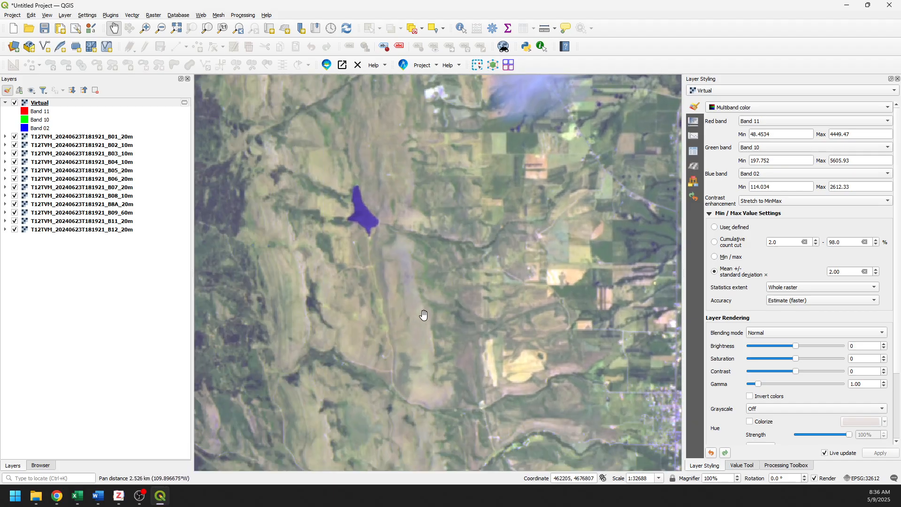
drag(417, 337, 339, 186)
drag(559, 328, 410, 179)
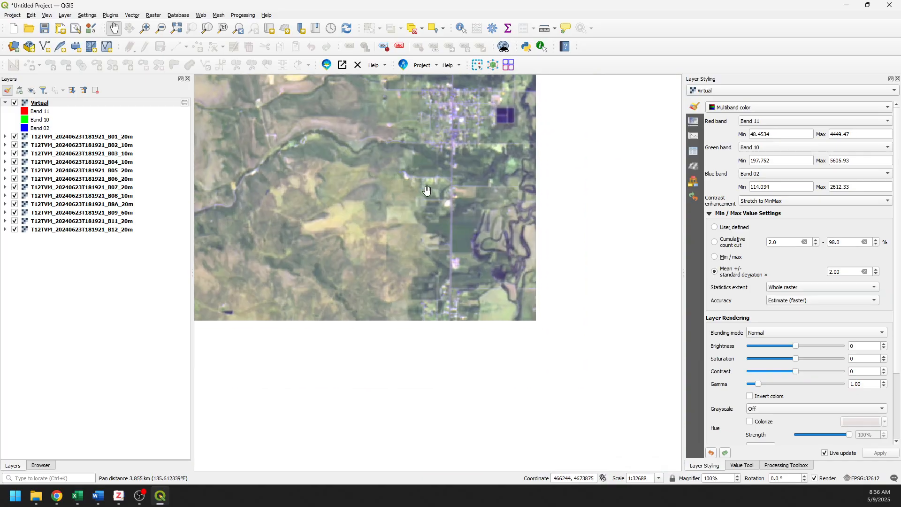
scroll(495, 310, down, 1)
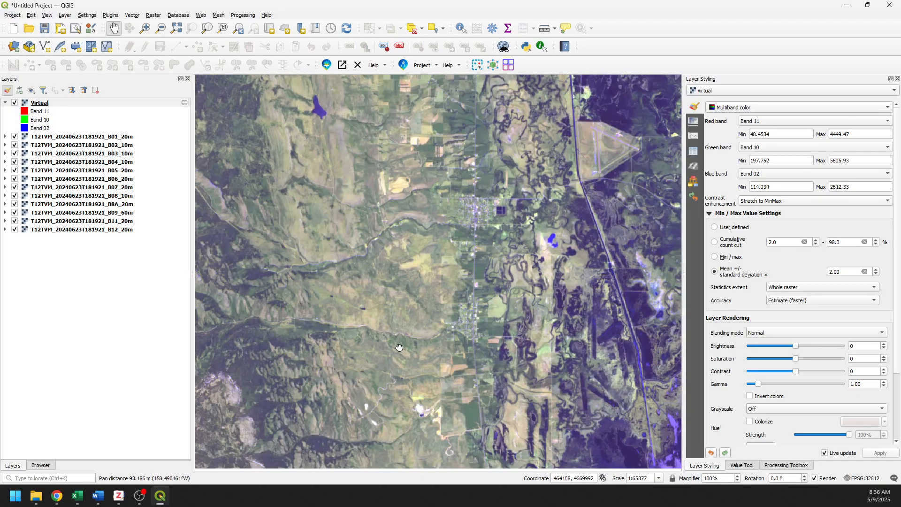
Examine the snow patches and small lakes along the mountain ridge in the southwest of the area.
drag(392, 356, 546, 177)
scroll(384, 283, up, 1)
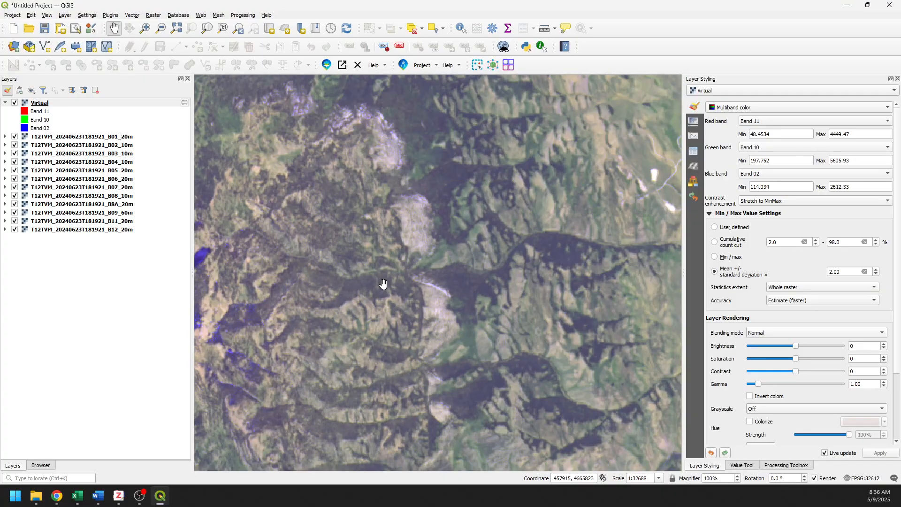
drag(331, 298, 517, 238)
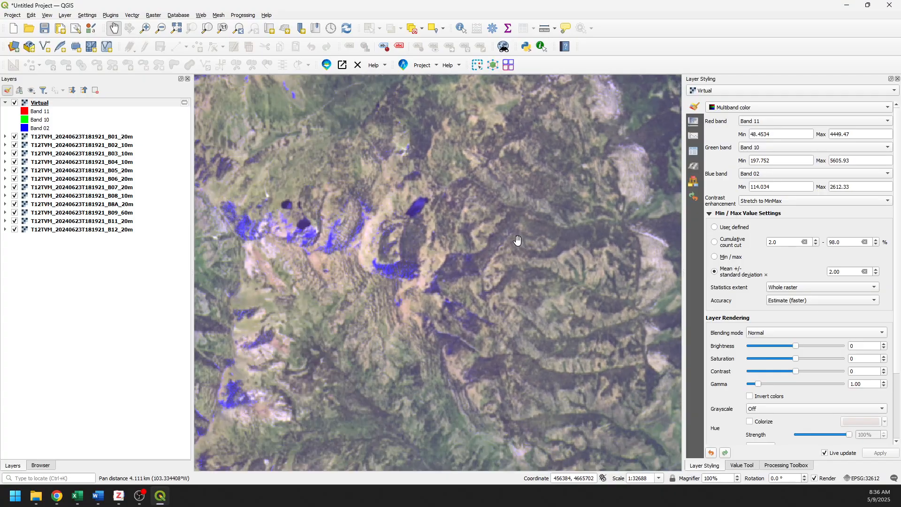
scroll(317, 237, down, 1)
drag(291, 177, 439, 277)
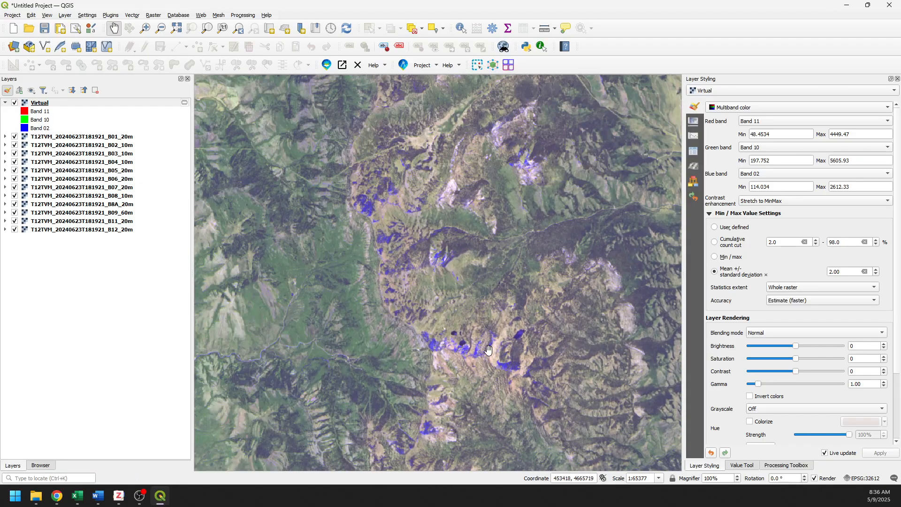
drag(476, 333, 404, 241)
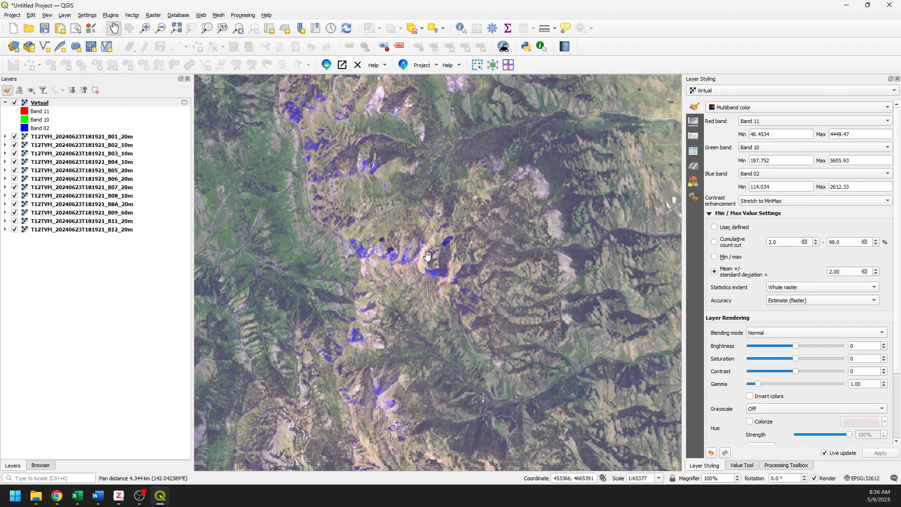
scroll(433, 255, up, 1)
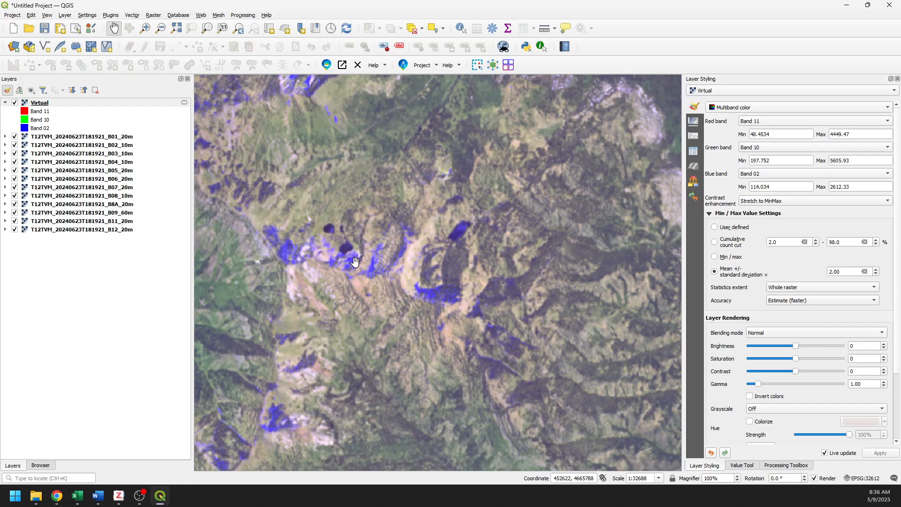
Set the red channel to Band 04 and the green channel to Band 03, and inspect the ridge's snow in natural colour.
click(777, 123)
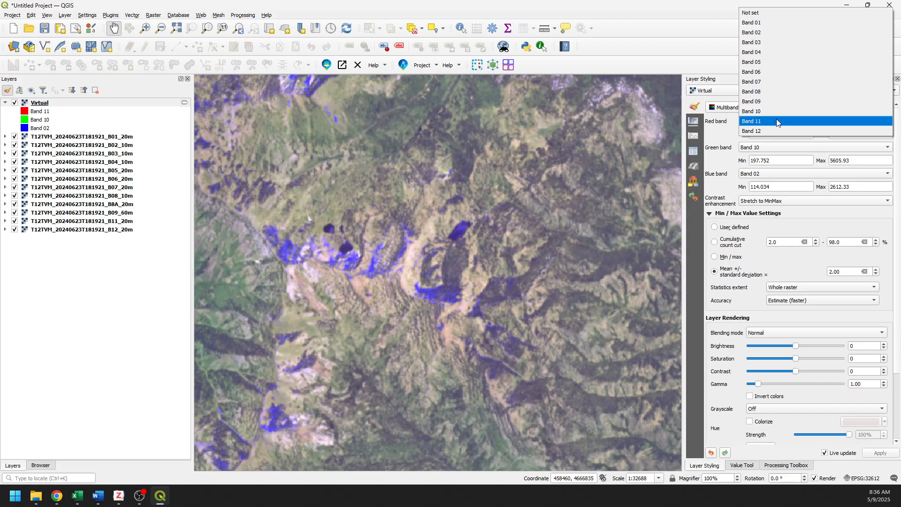
click(761, 52)
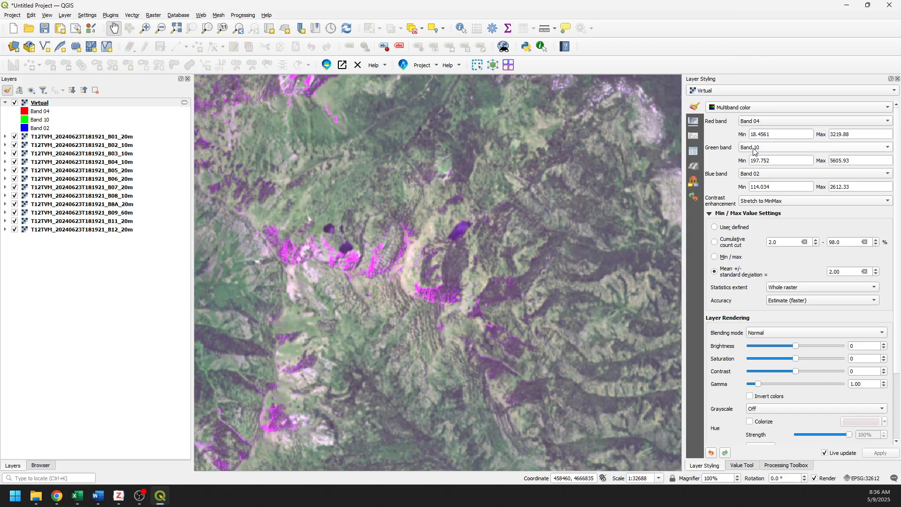
click(755, 147)
click(755, 78)
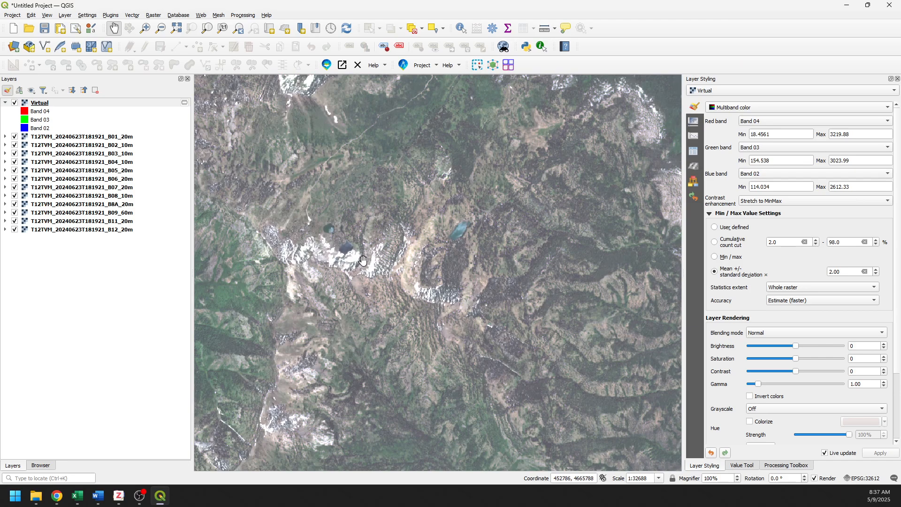
drag(346, 268, 382, 270)
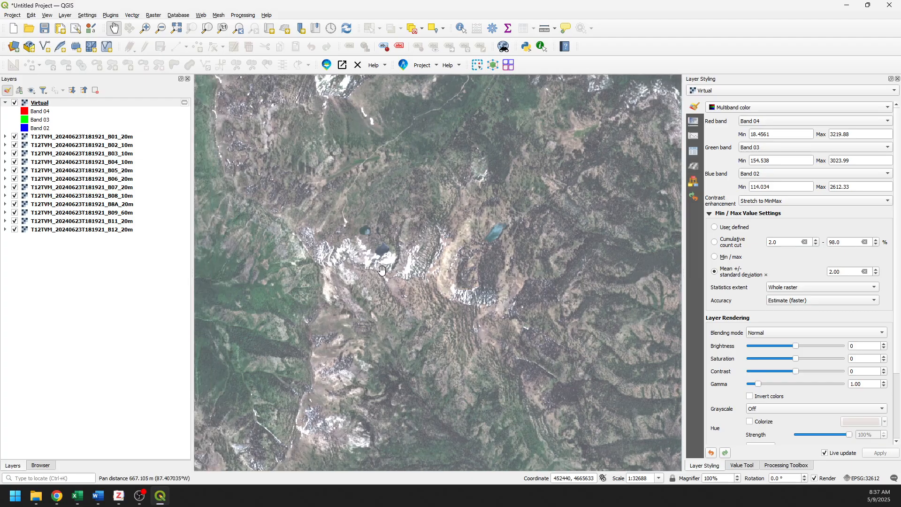
scroll(381, 265, up, 1)
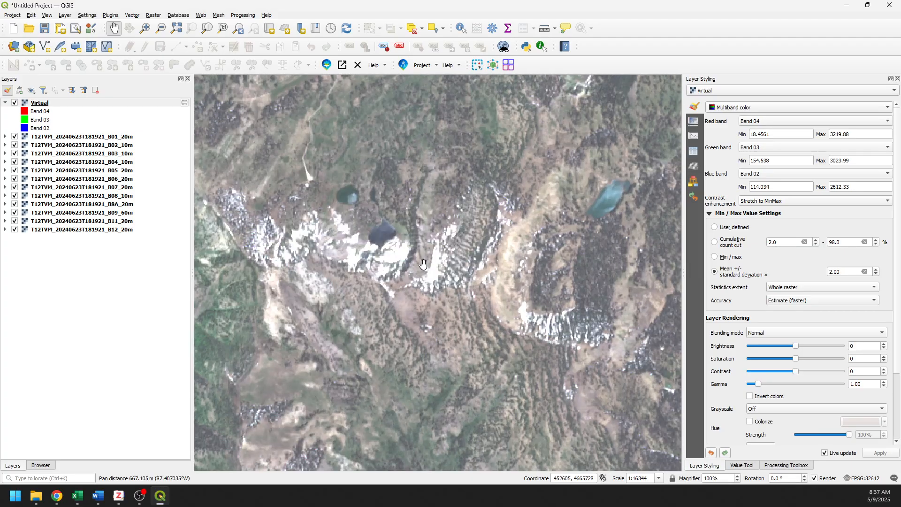
Set the Virtual layer's red channel to Band 11 and its green channel to Band 10.
click(793, 123)
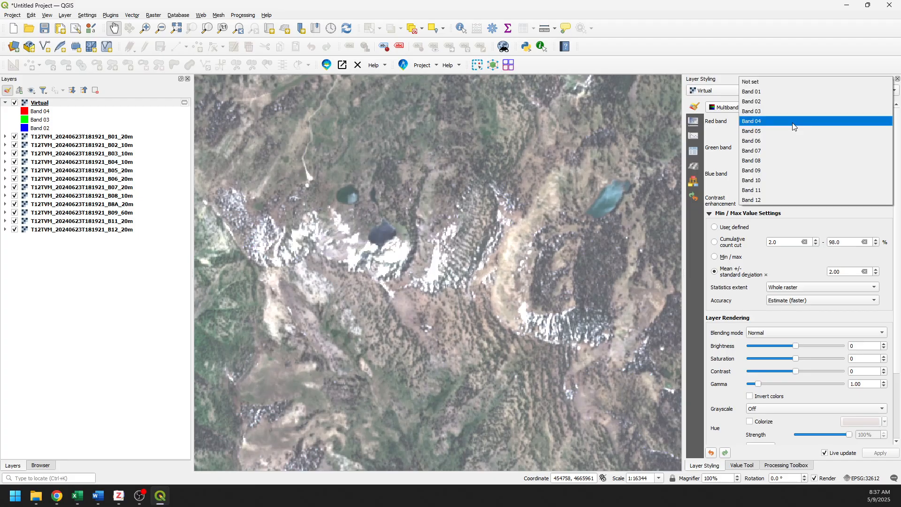
click(756, 194)
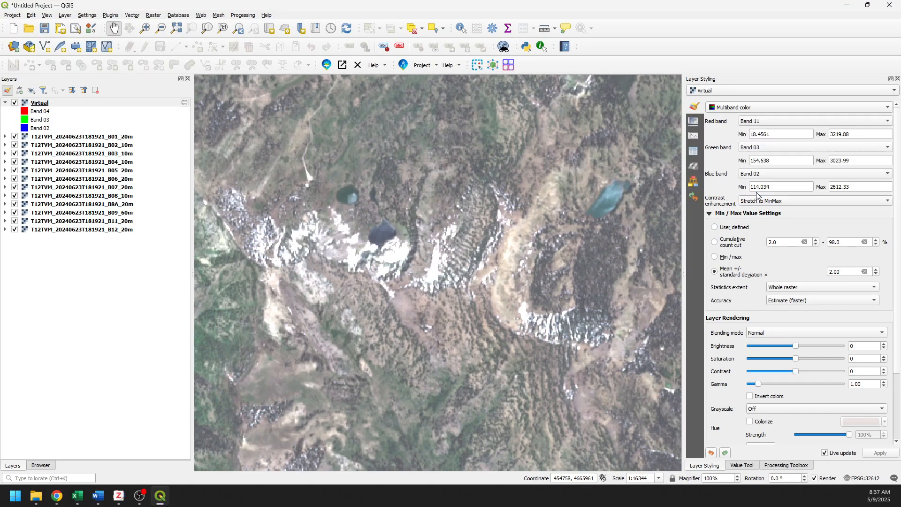
click(769, 150)
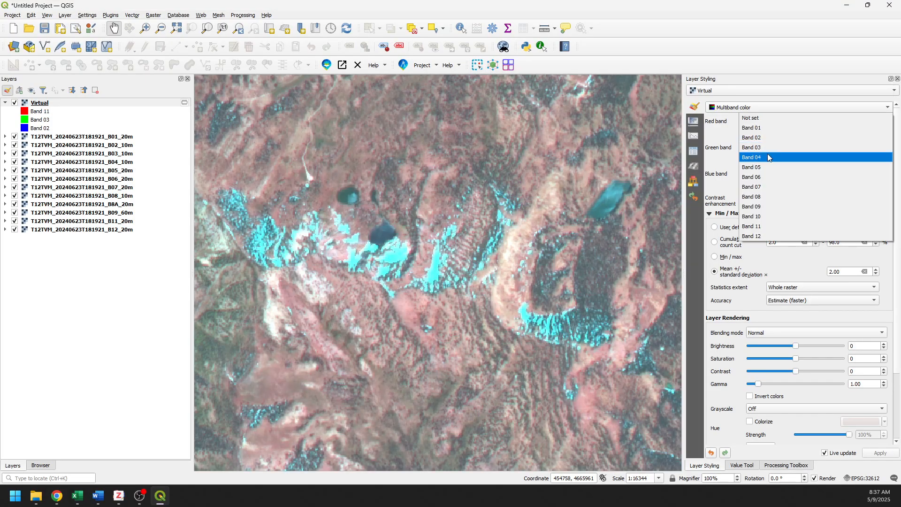
click(759, 217)
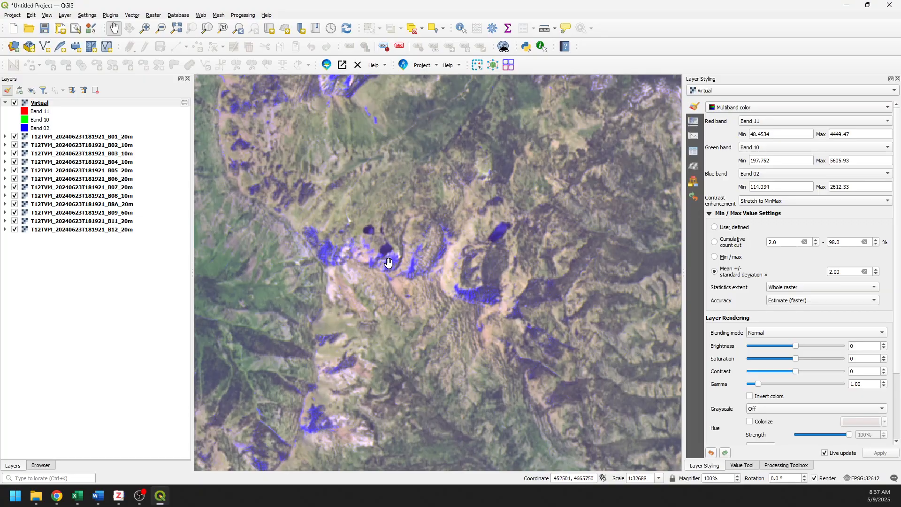
Examine the ridge's snow patches and the forested slopes west of it in the shortwave-infrared composite.
scroll(385, 270, down, 1)
drag(330, 273, 459, 279)
scroll(458, 279, down, 1)
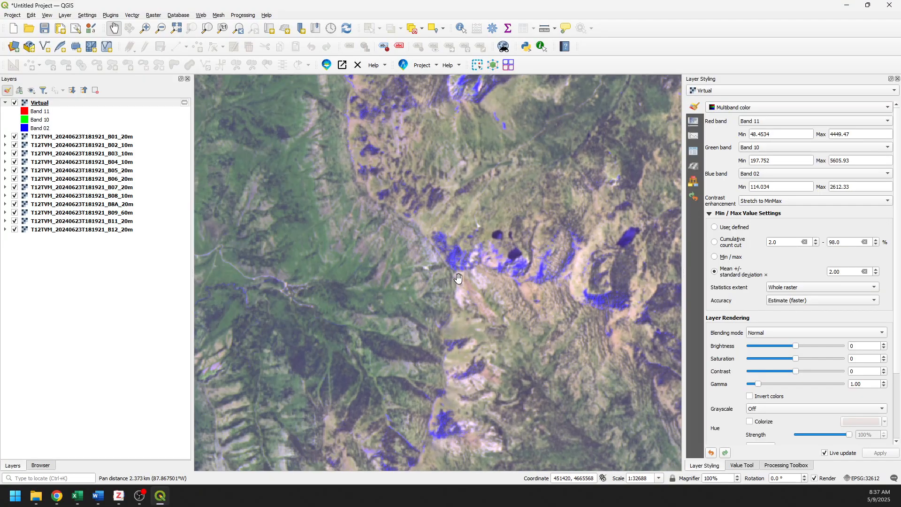
drag(386, 275, 432, 273)
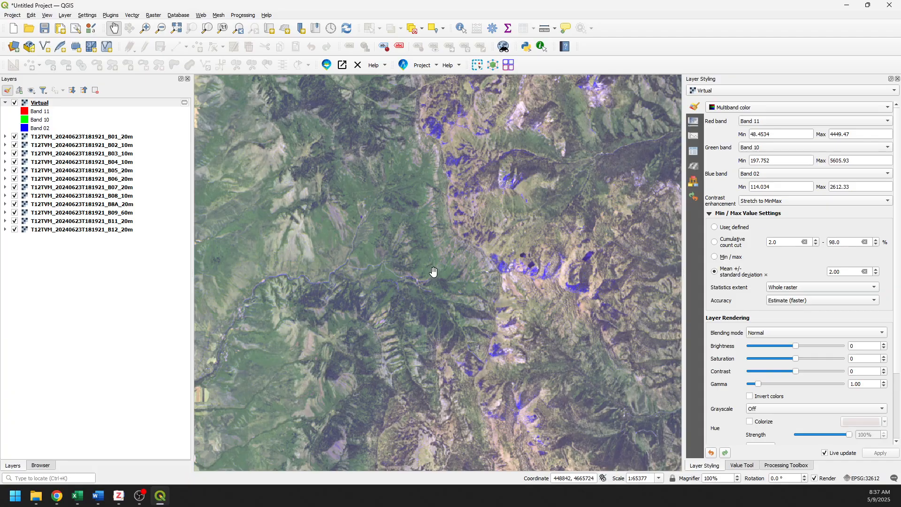
scroll(439, 275, down, 1)
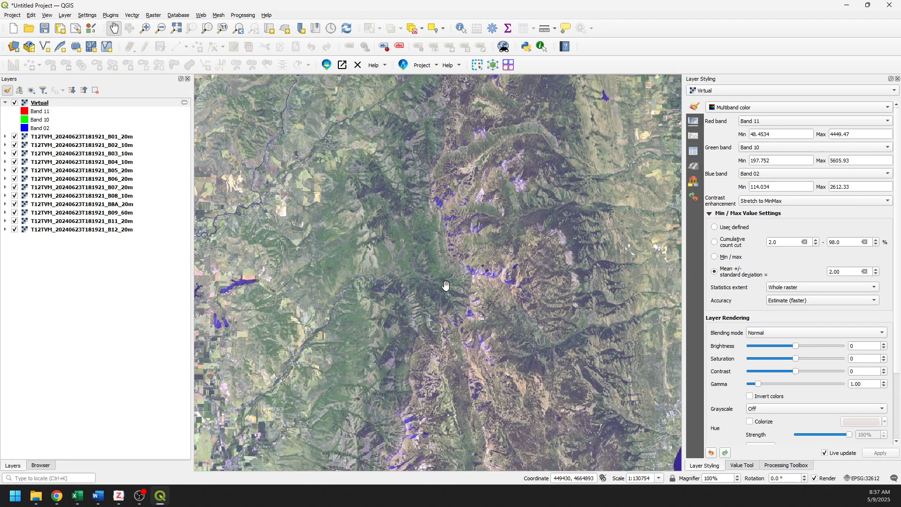